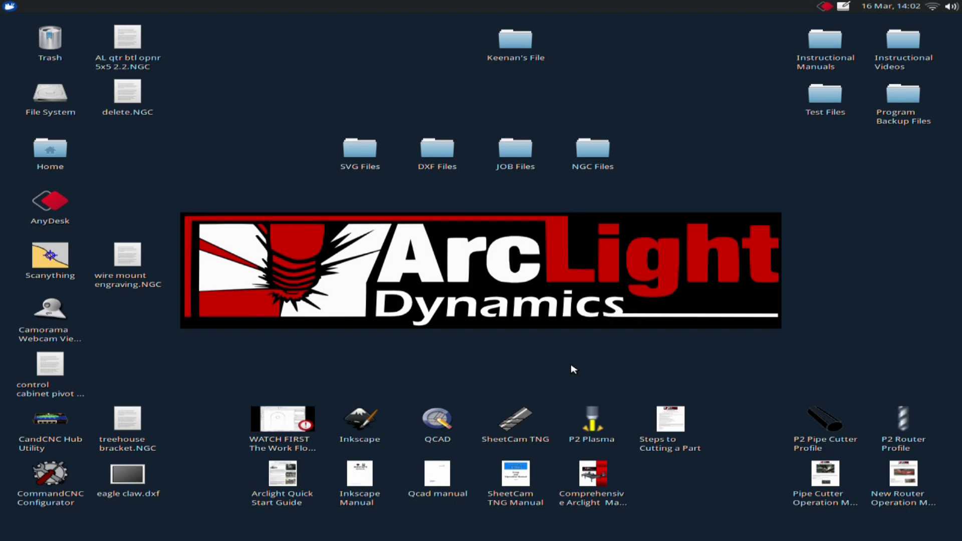
Launch SheetCam TNG and open the job "control cabinet pivot tab.job" from the JOB Files folder on the Desktop.
{"action": "double_click", "coordinate": [519, 421]}
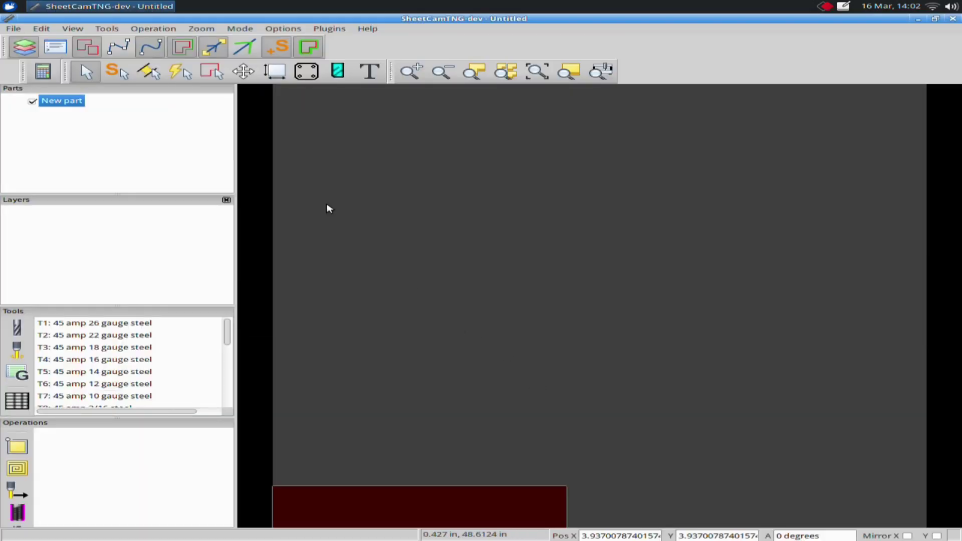
{"action": "left_click", "coordinate": [15, 30]}
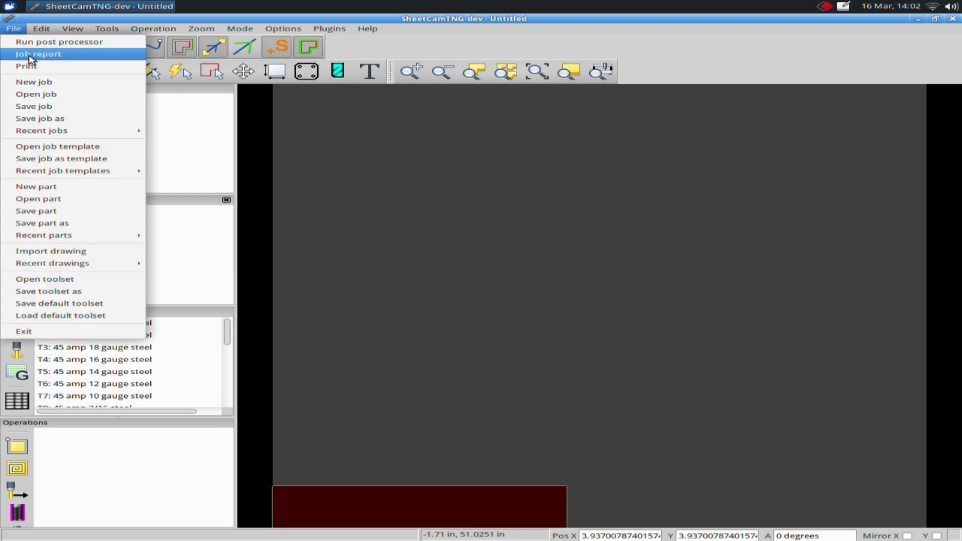
{"action": "left_click", "coordinate": [54, 98]}
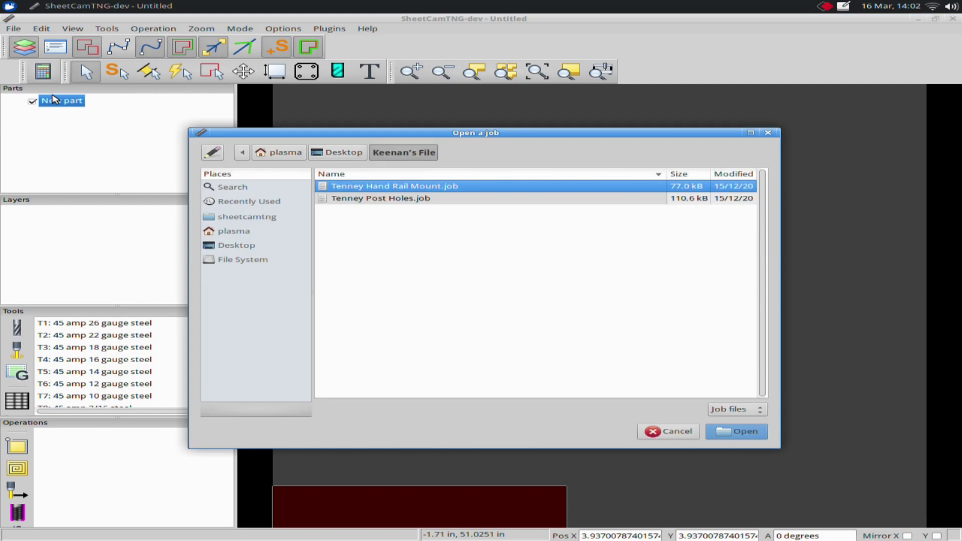
{"action": "left_click", "coordinate": [236, 248]}
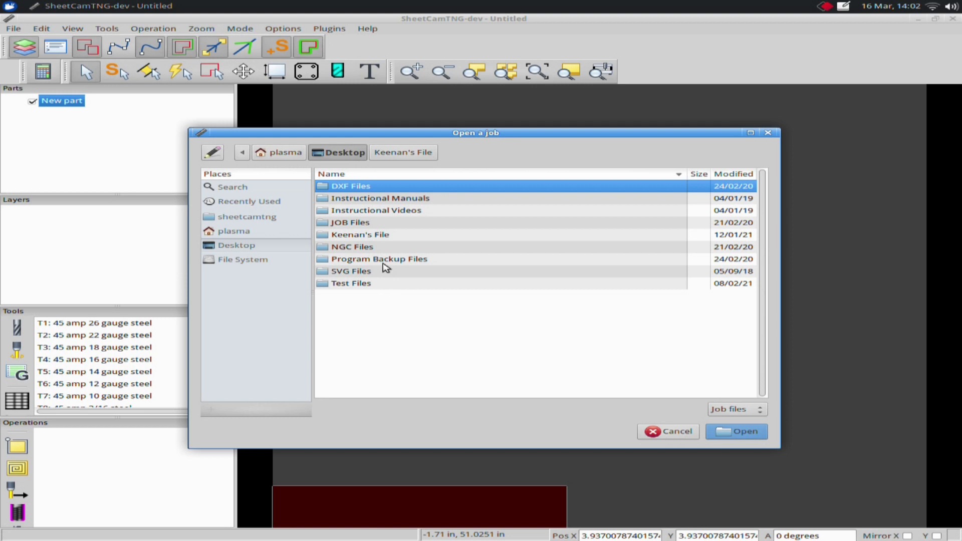
{"action": "double_click", "coordinate": [362, 225]}
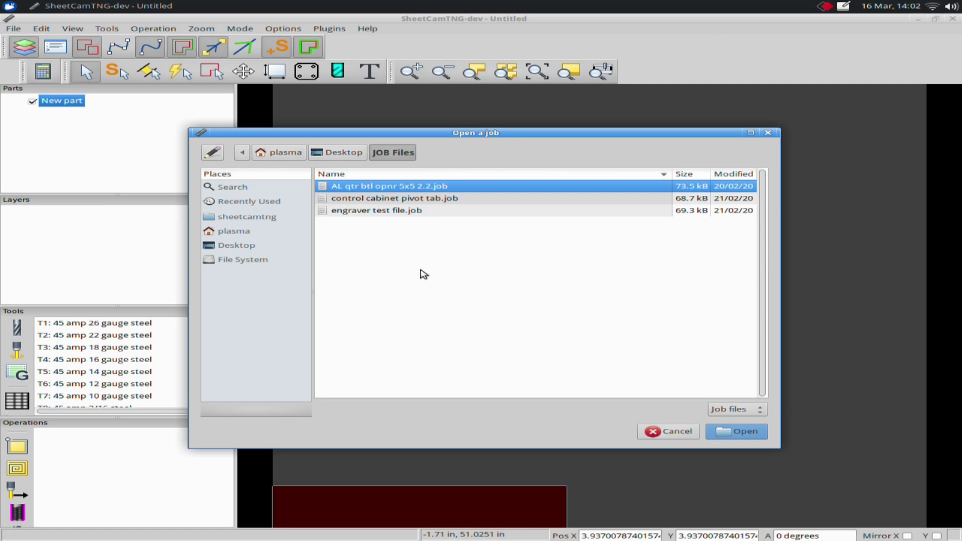
{"action": "double_click", "coordinate": [397, 199]}
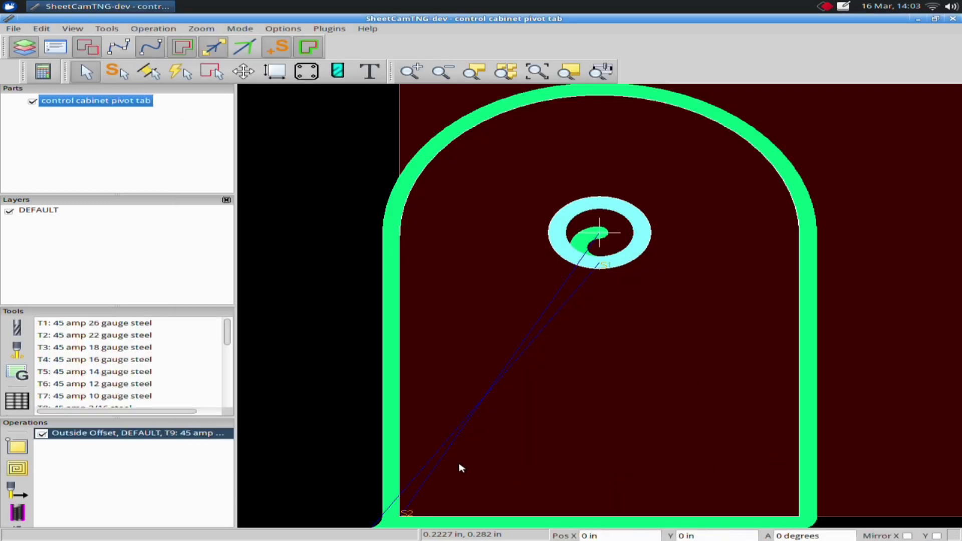
Delete the existing Outside Offset operation from the control cabinet pivot tab job.
{"action": "scroll", "coordinate": [629, 418], "scroll_direction": "down", "scroll_amount": 3}
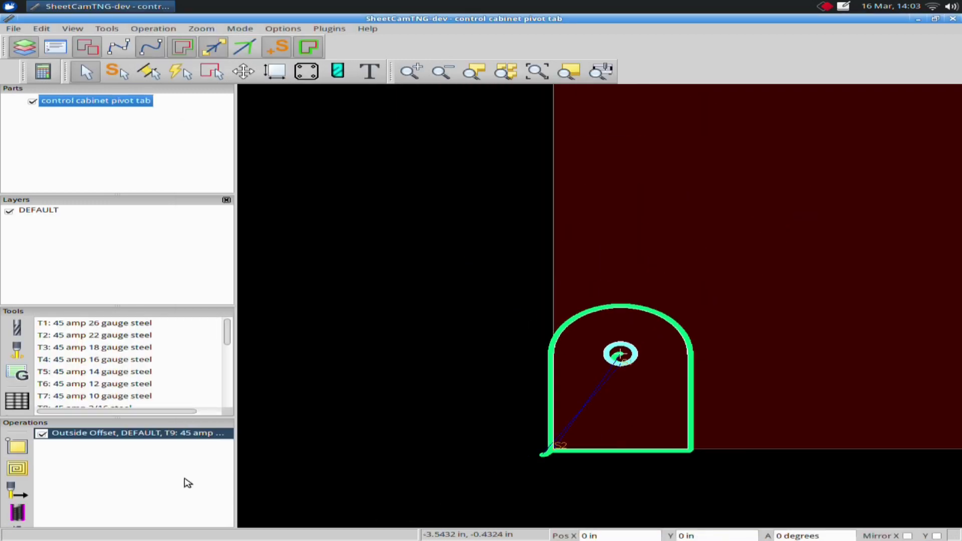
{"action": "right_click", "coordinate": [163, 435]}
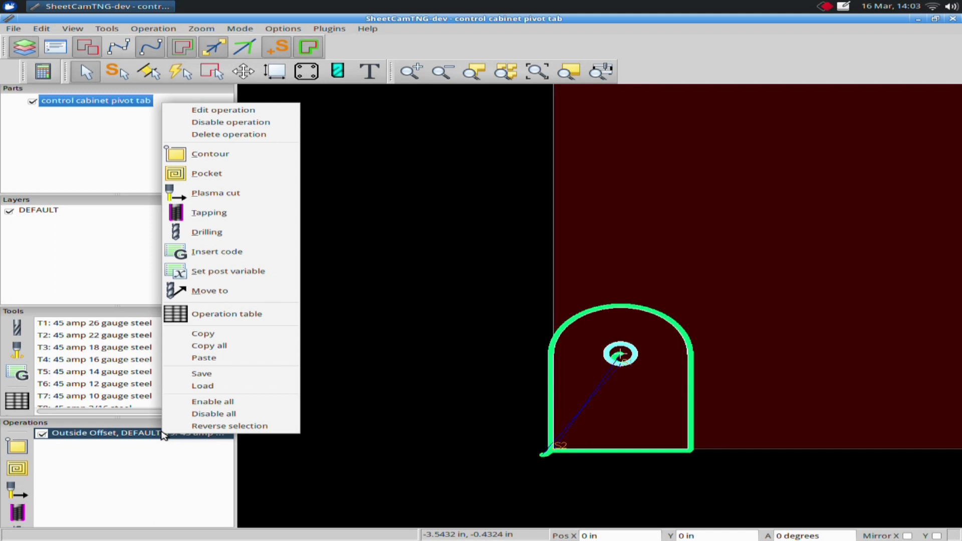
{"action": "left_click", "coordinate": [204, 135]}
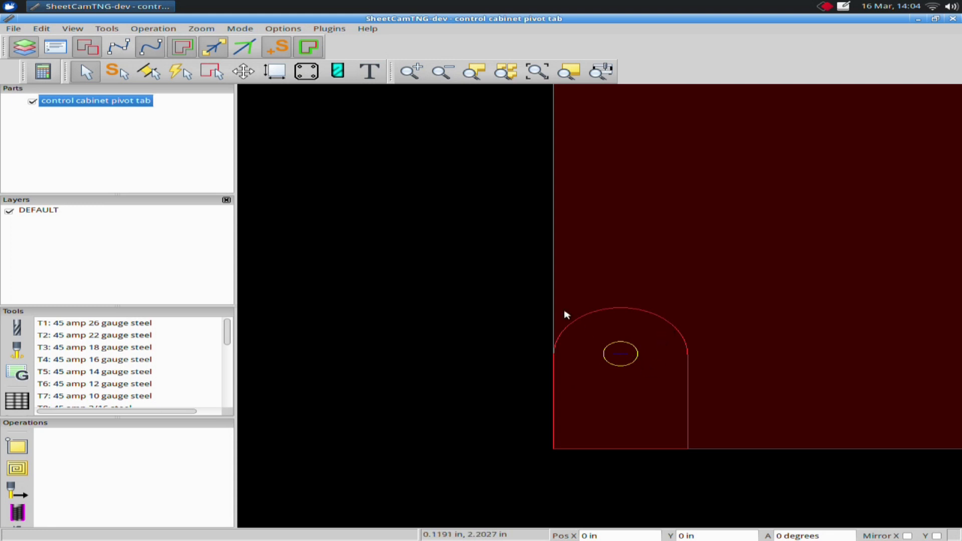
Move the contour of the small circle inside the tab to a new layer named "engrave".
{"action": "left_click", "coordinate": [211, 73]}
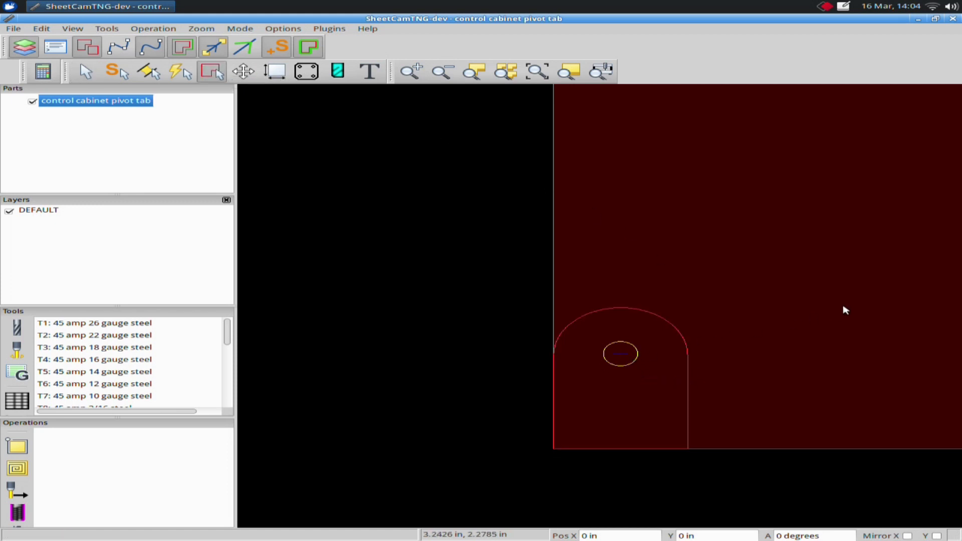
{"action": "left_click", "coordinate": [635, 363]}
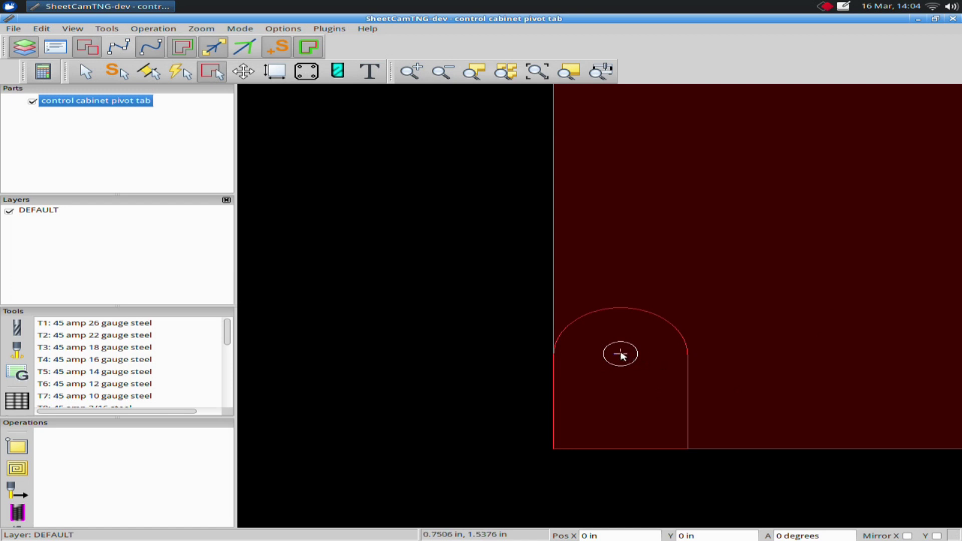
{"action": "right_click", "coordinate": [620, 355]}
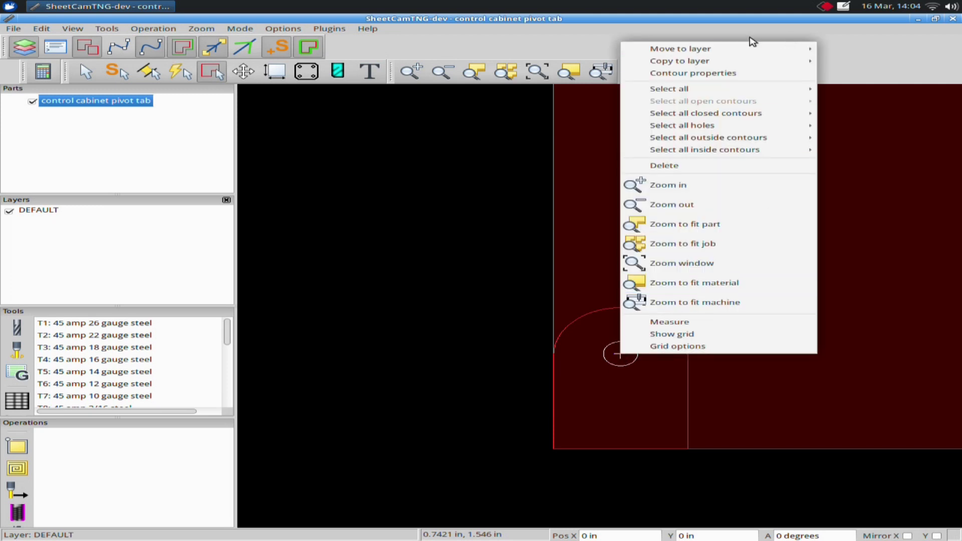
{"action": "mouse_move", "coordinate": [681, 51]}
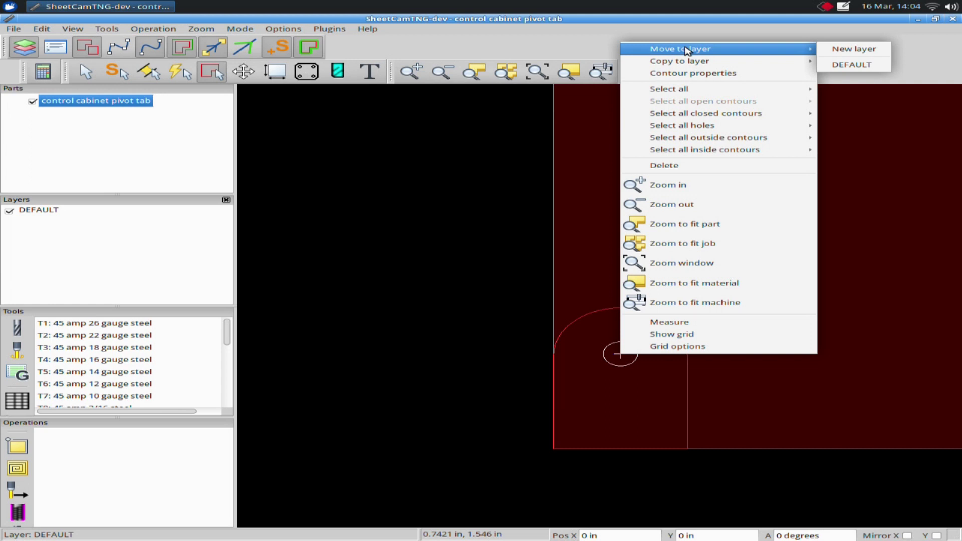
{"action": "left_click", "coordinate": [860, 52]}
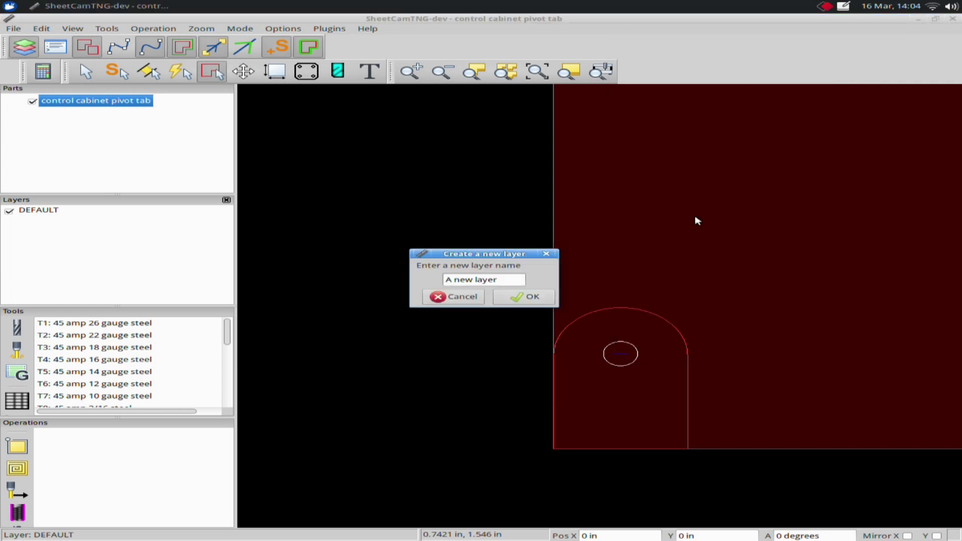
{"action": "left_click", "coordinate": [524, 282]}
{"action": "key", "text": "BackSpace"}
{"action": "key", "text": "BackSpace"}
{"action": "key", "text": "BackSpace"}
{"action": "key", "text": "BackSpace"}
{"action": "key", "text": "BackSpace"}
{"action": "key", "text": "BackSpace"}
{"action": "key", "text": "BackSpace"}
{"action": "key", "text": "BackSpace"}
{"action": "key", "text": "BackSpace"}
{"action": "key", "text": "BackSpace"}
{"action": "key", "text": "BackSpace"}
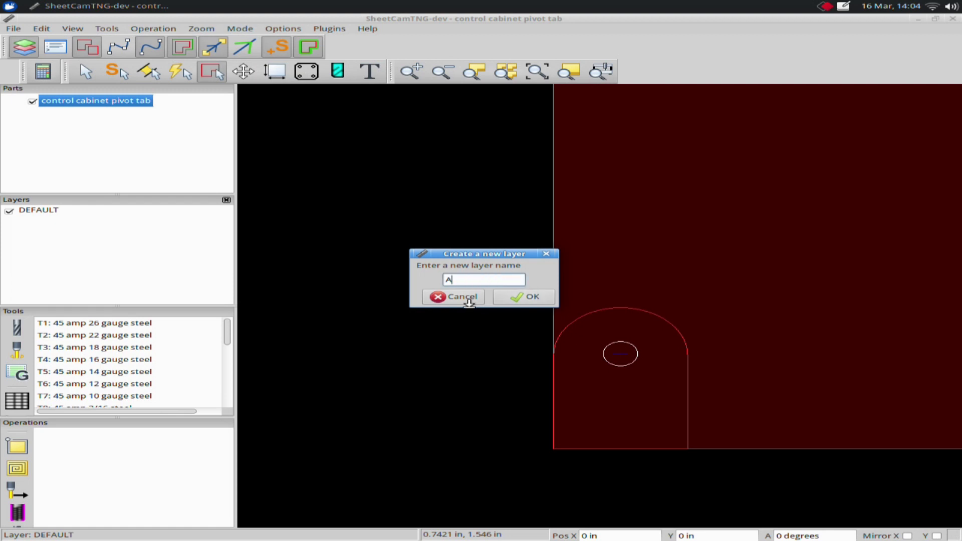
{"action": "type", "text": "engrave"}
{"action": "left_click", "coordinate": [530, 297]}
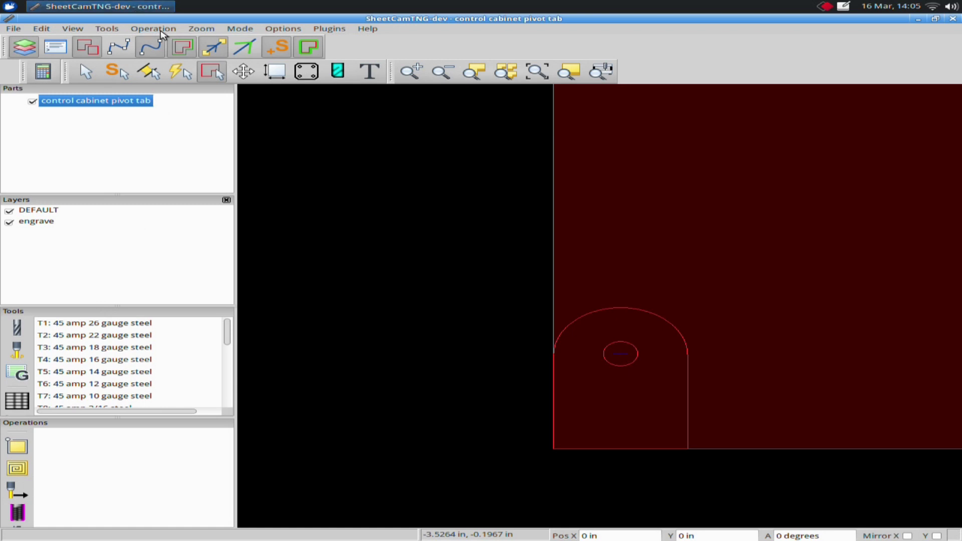
Start a plasma cut operation with No Offset on the engrave layer, using tool T220: Plate Marker.
{"action": "left_click", "coordinate": [18, 491]}
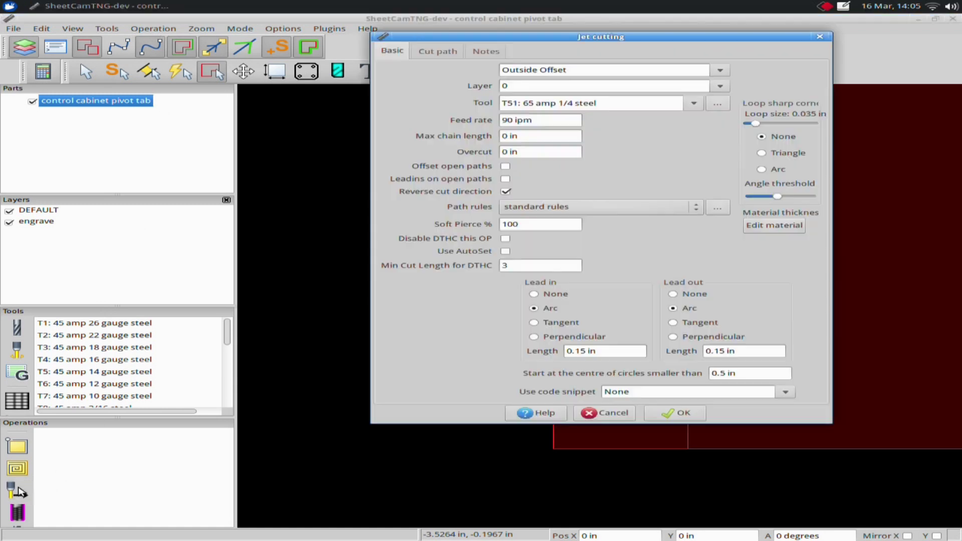
{"action": "left_click", "coordinate": [719, 73]}
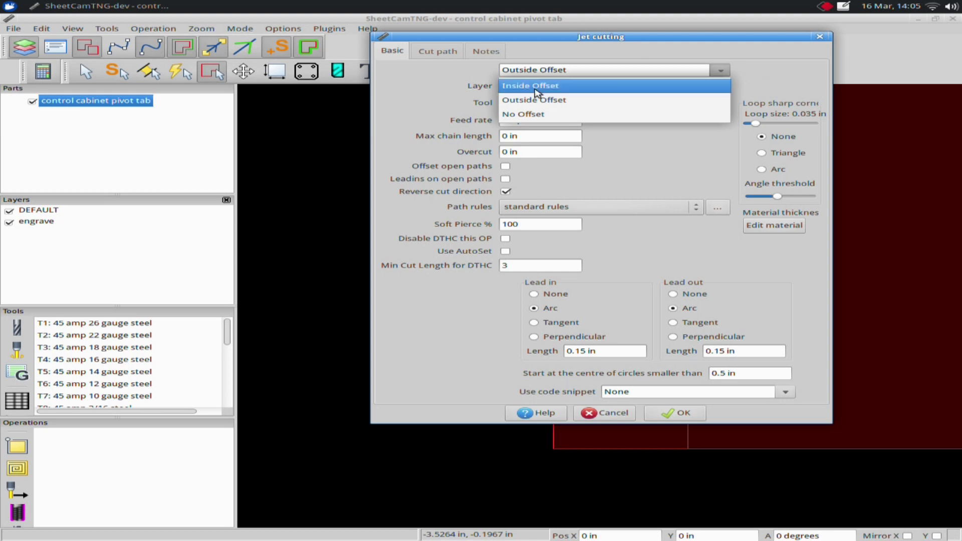
{"action": "left_click", "coordinate": [537, 119]}
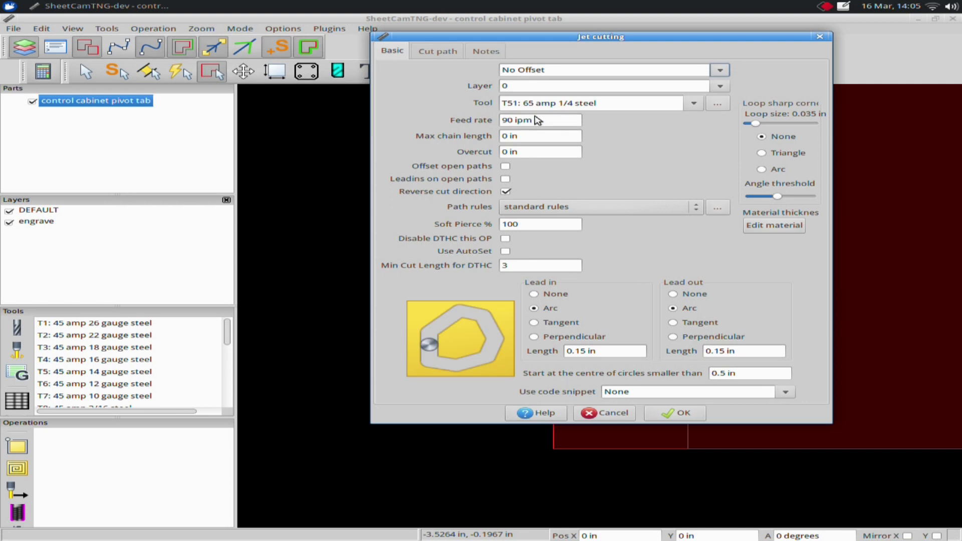
{"action": "left_click", "coordinate": [720, 87]}
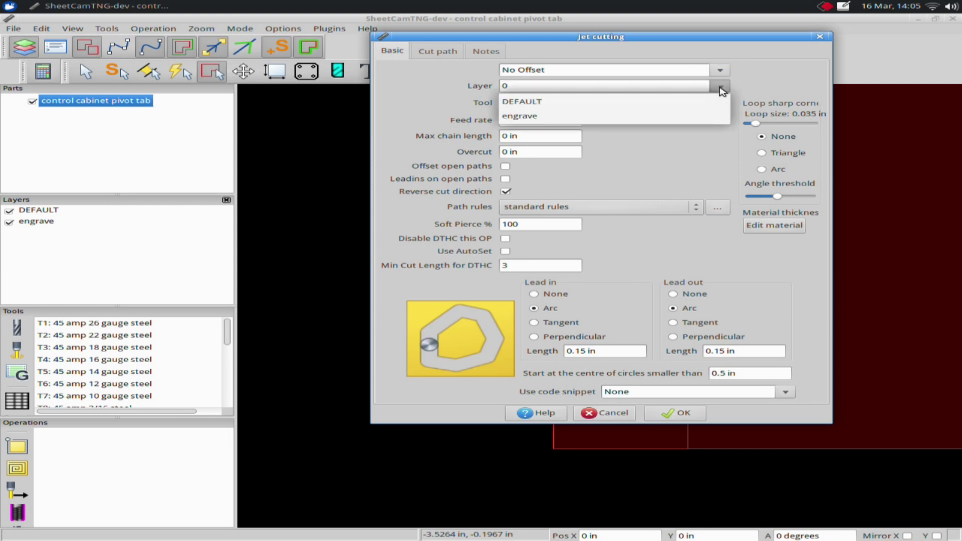
{"action": "left_click", "coordinate": [518, 116]}
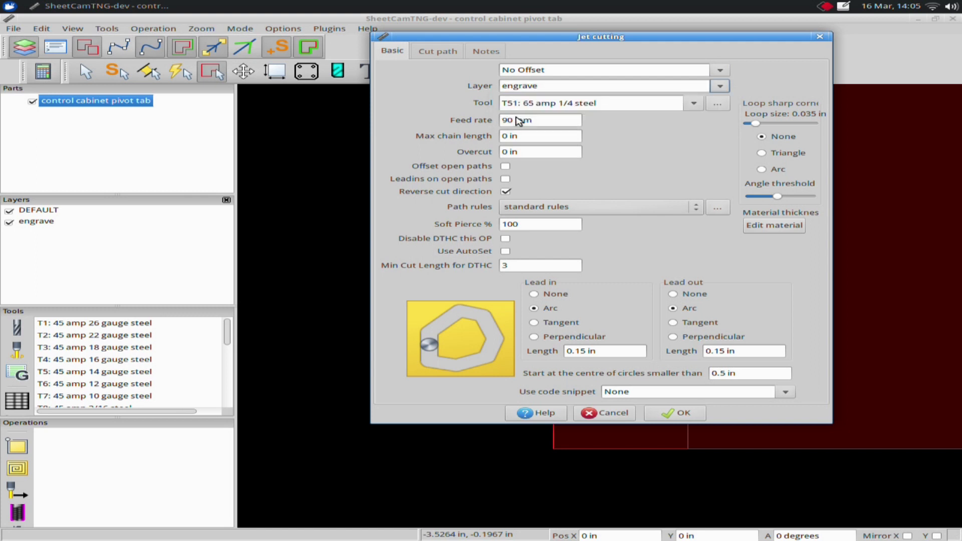
{"action": "left_click", "coordinate": [695, 104]}
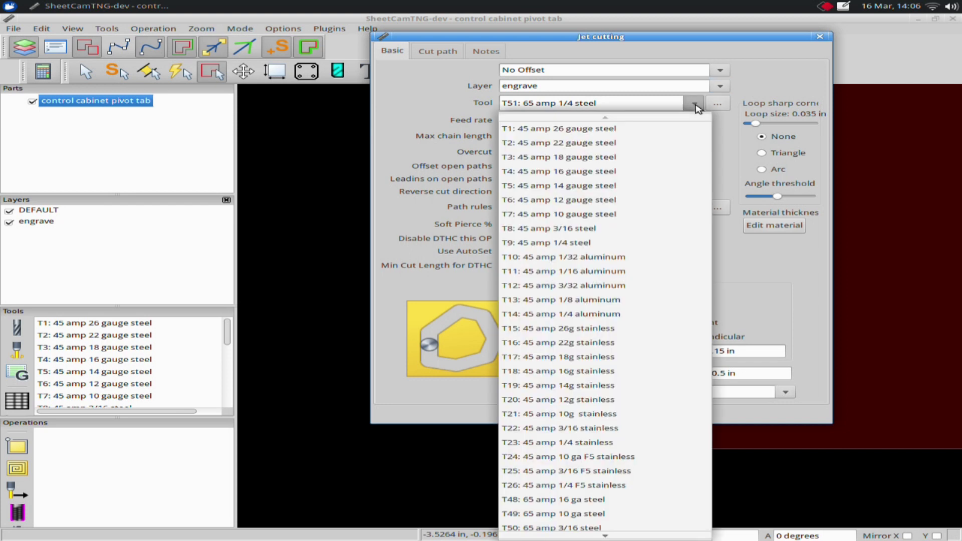
{"action": "scroll", "coordinate": [658, 536], "scroll_direction": "down", "scroll_amount": 15}
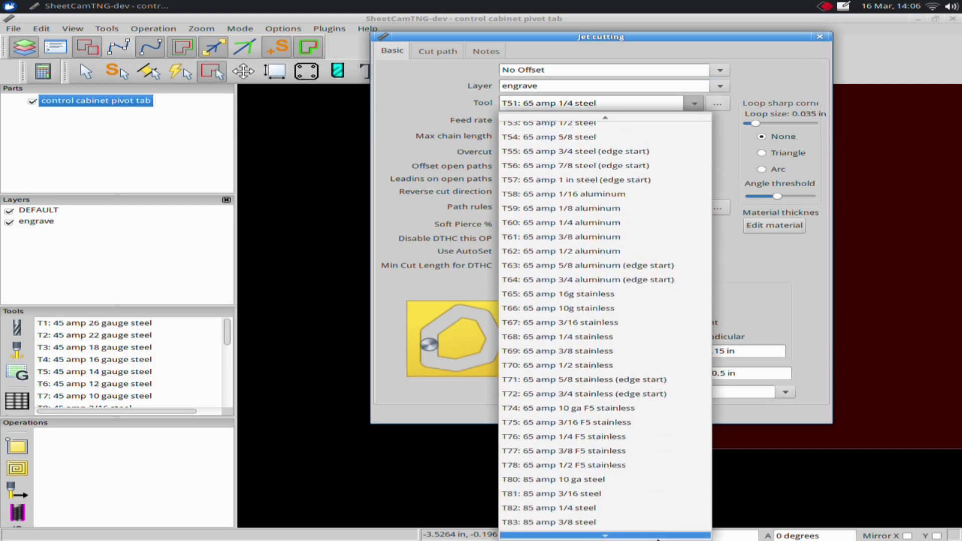
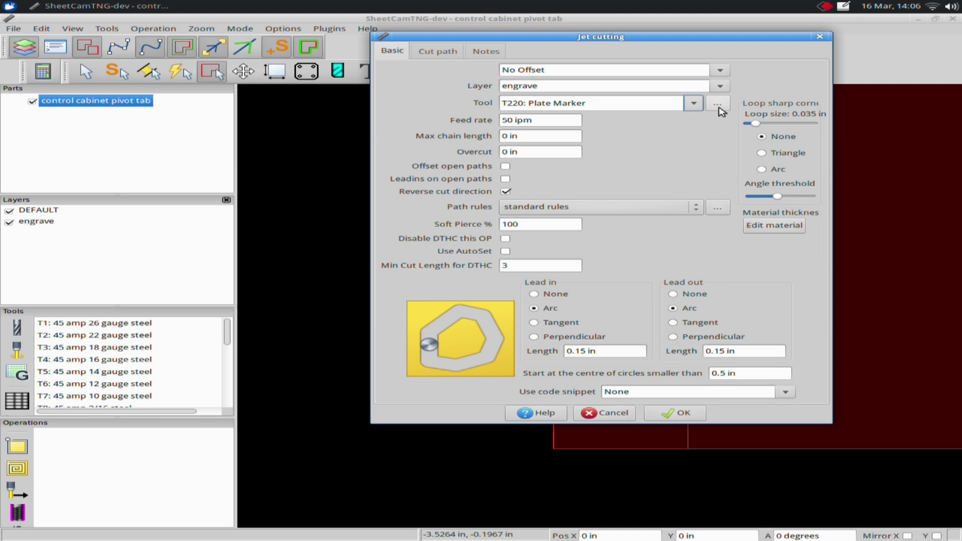
Examine the Plate Marker tool's definition, including its diameter, feed rate, cut height and start delay, and return to the cut settings.
{"action": "left_click", "coordinate": [719, 107]}
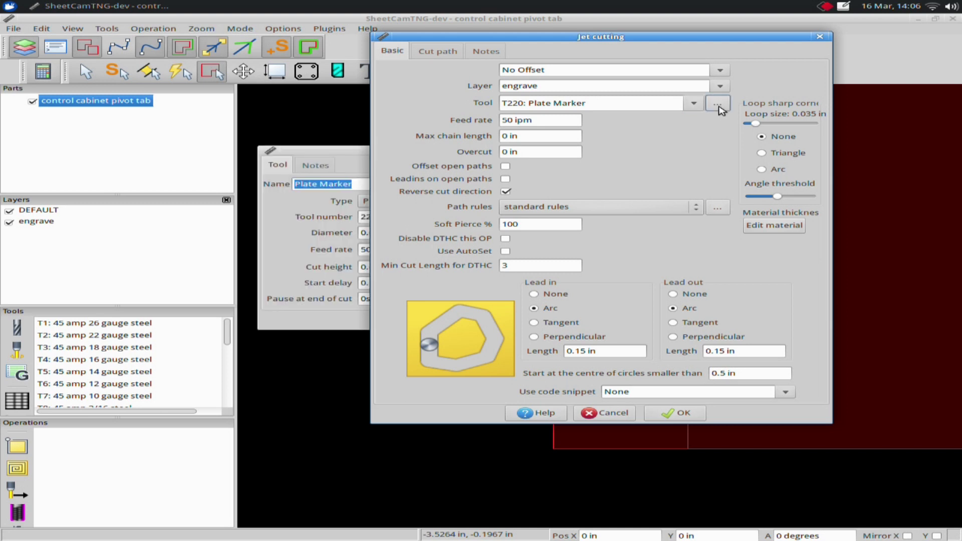
{"action": "left_click_drag", "start_coordinate": [511, 40], "coordinate": [820, 93]}
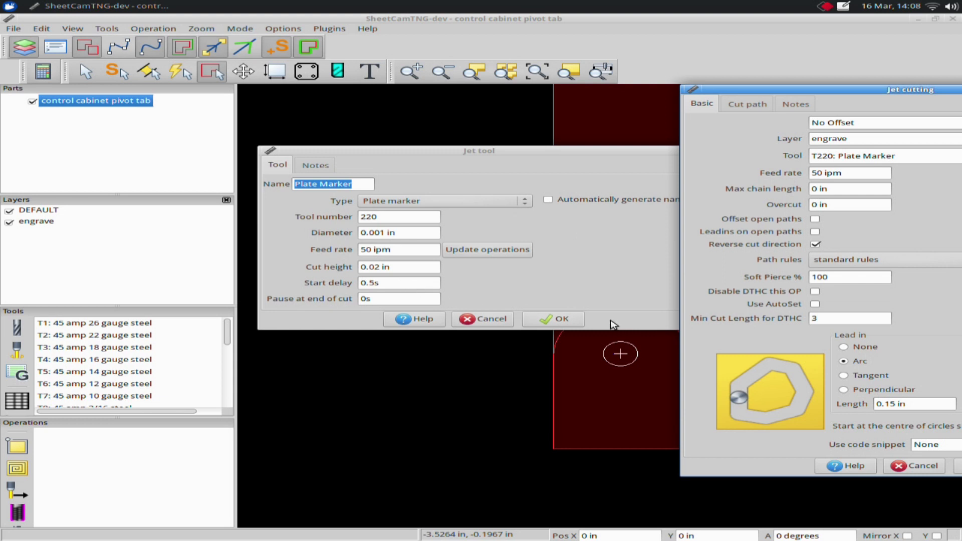
{"action": "left_click", "coordinate": [539, 322]}
{"action": "left_click_drag", "start_coordinate": [827, 91], "coordinate": [374, 90]}
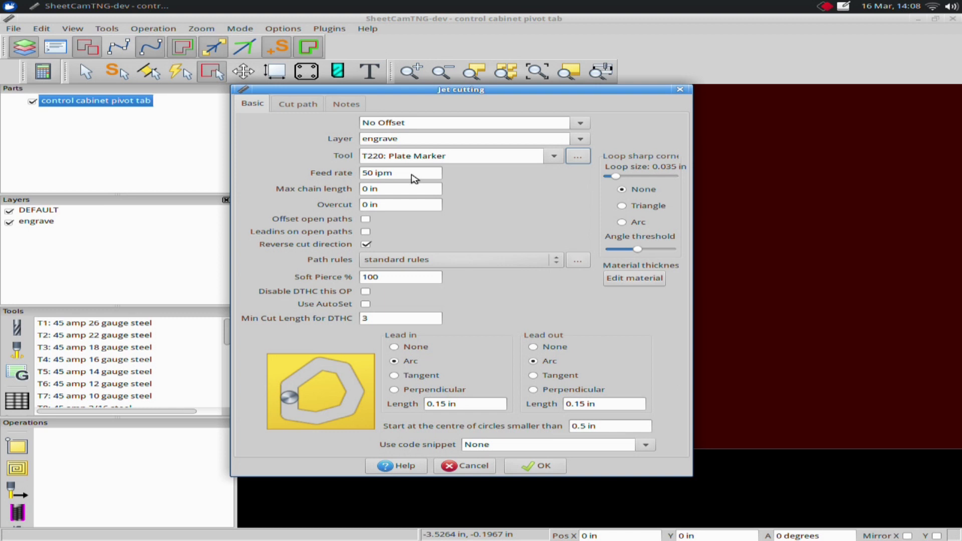
Set the engraving operation's path rules, lead in and lead out to None and create the operation.
{"action": "left_click", "coordinate": [556, 260]}
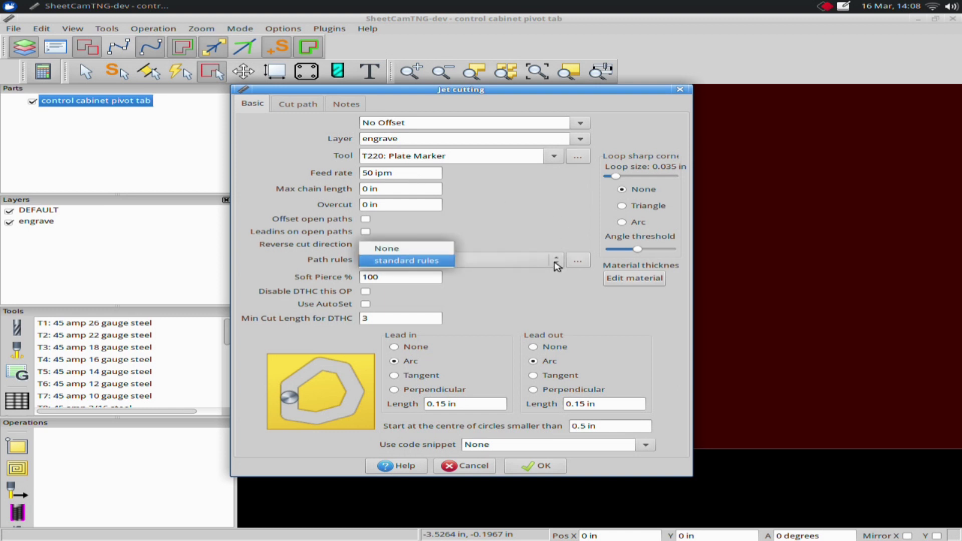
{"action": "left_click", "coordinate": [401, 249]}
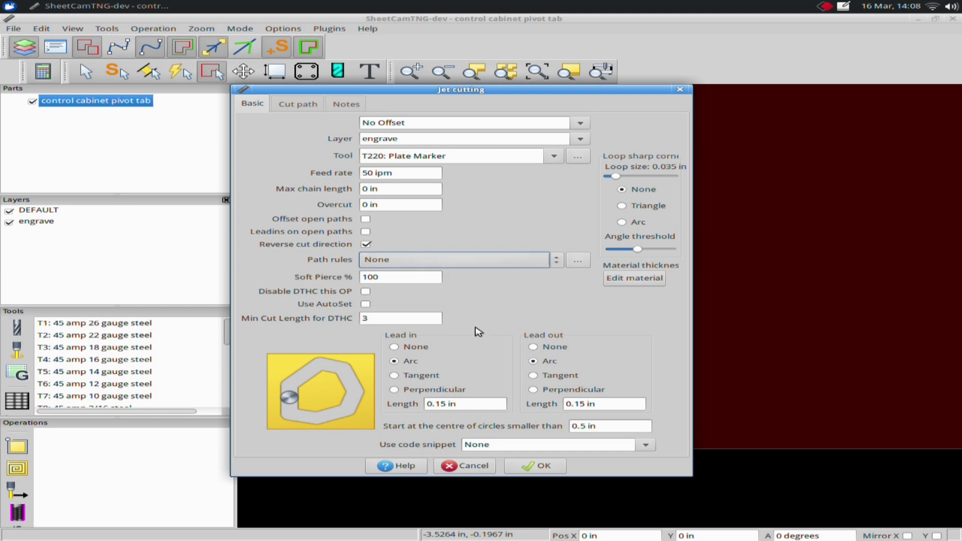
{"action": "left_click", "coordinate": [396, 347]}
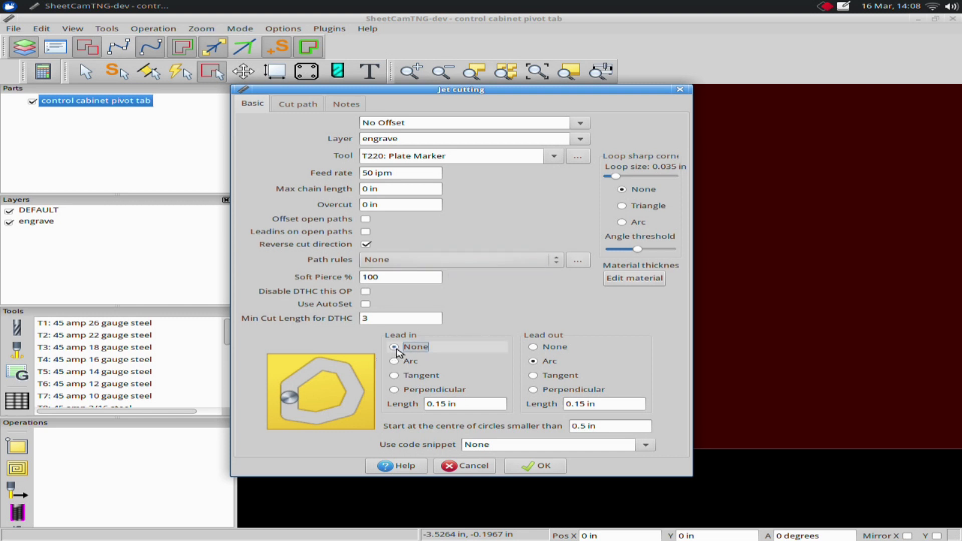
{"action": "left_click", "coordinate": [533, 348]}
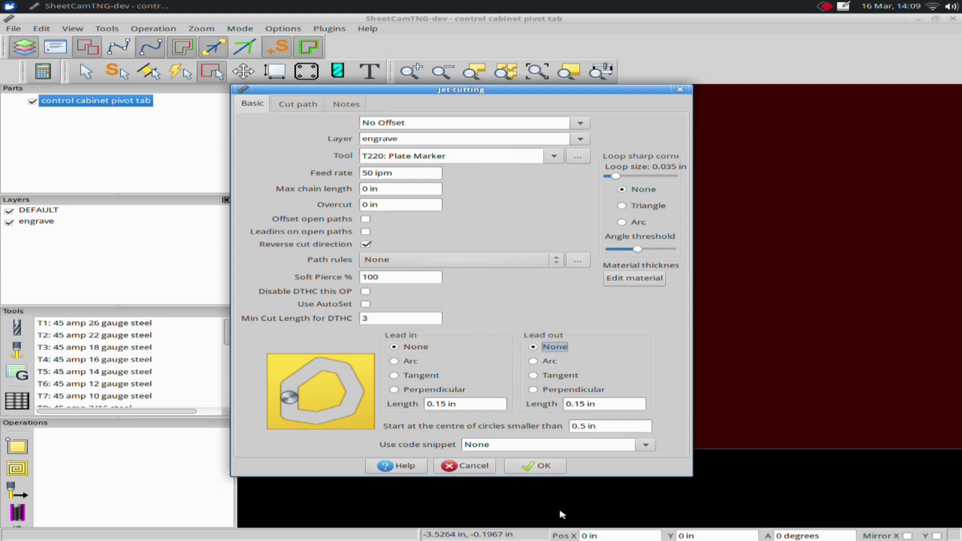
{"action": "left_click", "coordinate": [538, 466]}
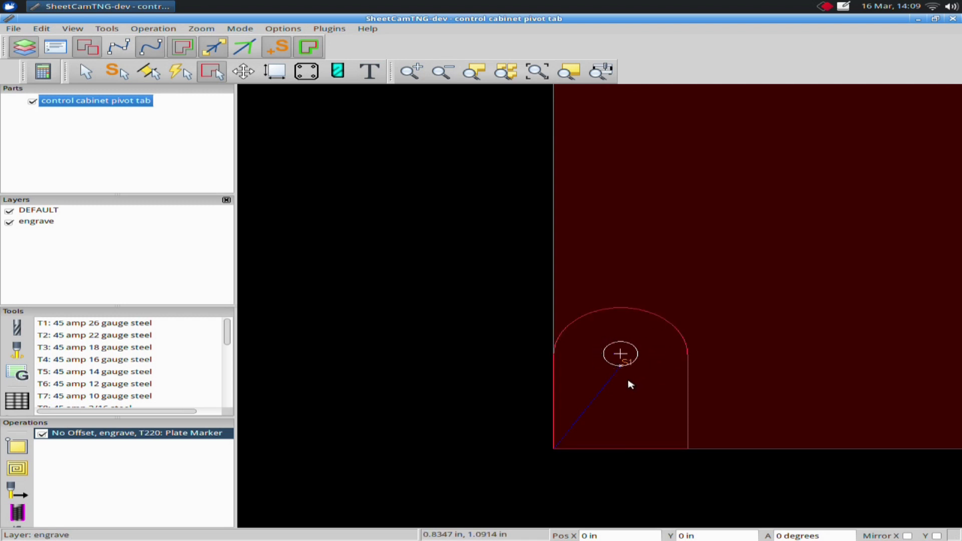
Start a plasma cut operation with Outside Offset on the DEFAULT layer, using tool T51: 65 amp 1/4 steel.
{"action": "left_click", "coordinate": [12, 490]}
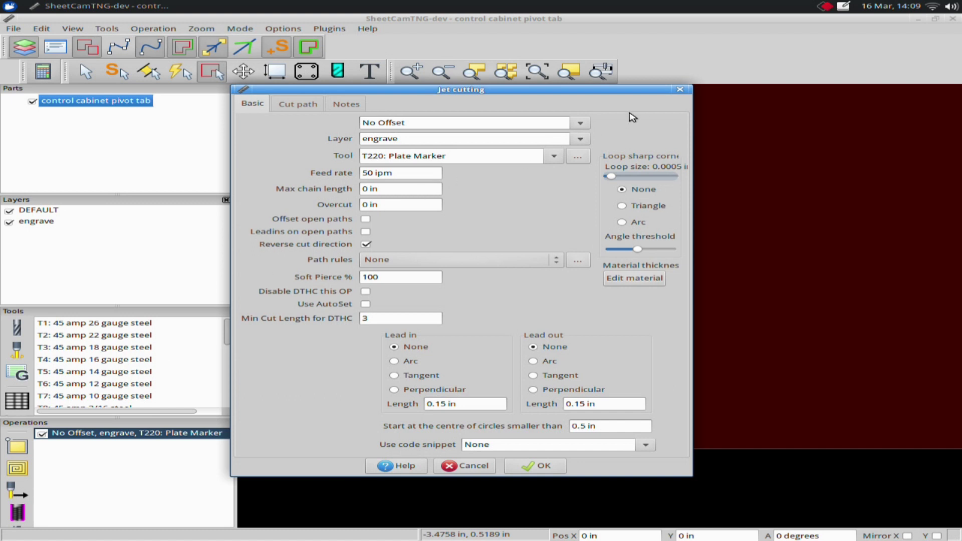
{"action": "left_click", "coordinate": [580, 123]}
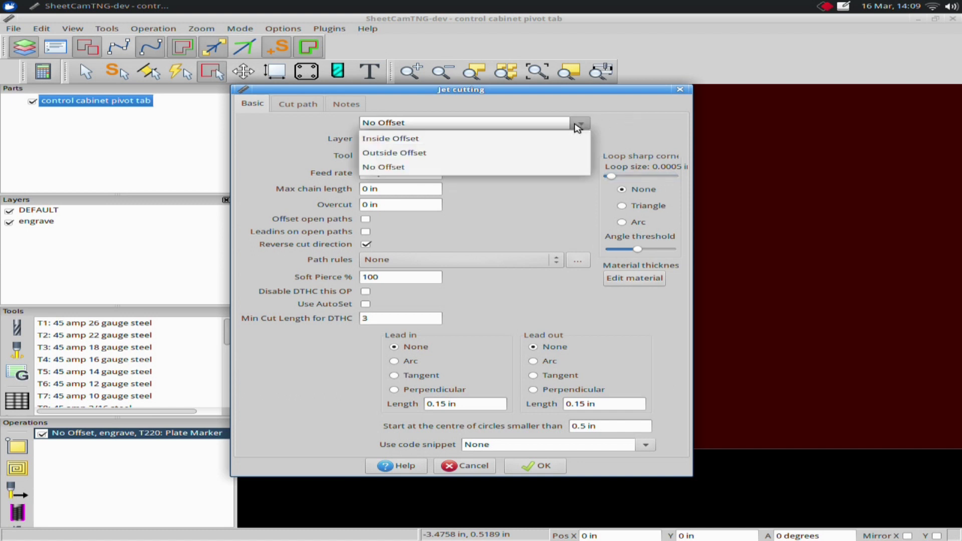
{"action": "left_click", "coordinate": [429, 154]}
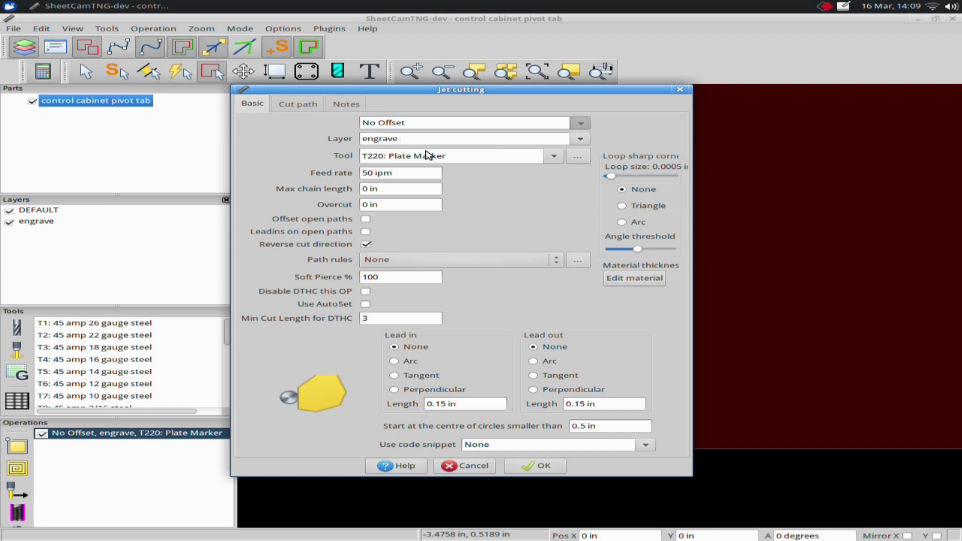
{"action": "left_click", "coordinate": [579, 140]}
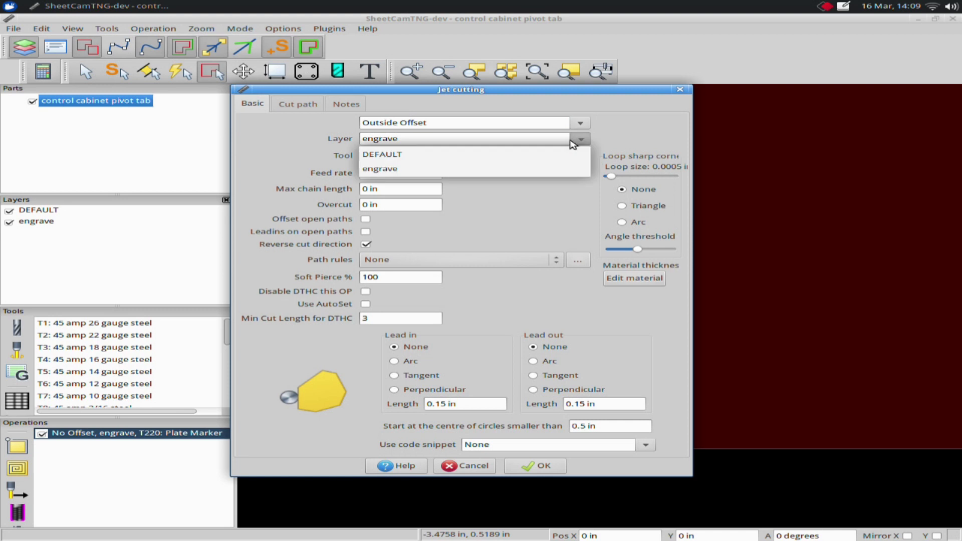
{"action": "left_click", "coordinate": [396, 158]}
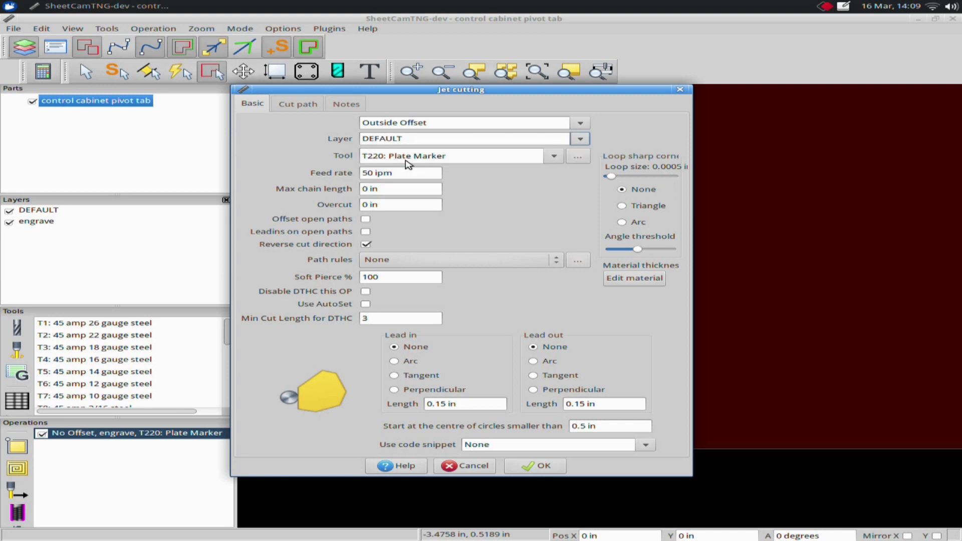
{"action": "left_click", "coordinate": [556, 157]}
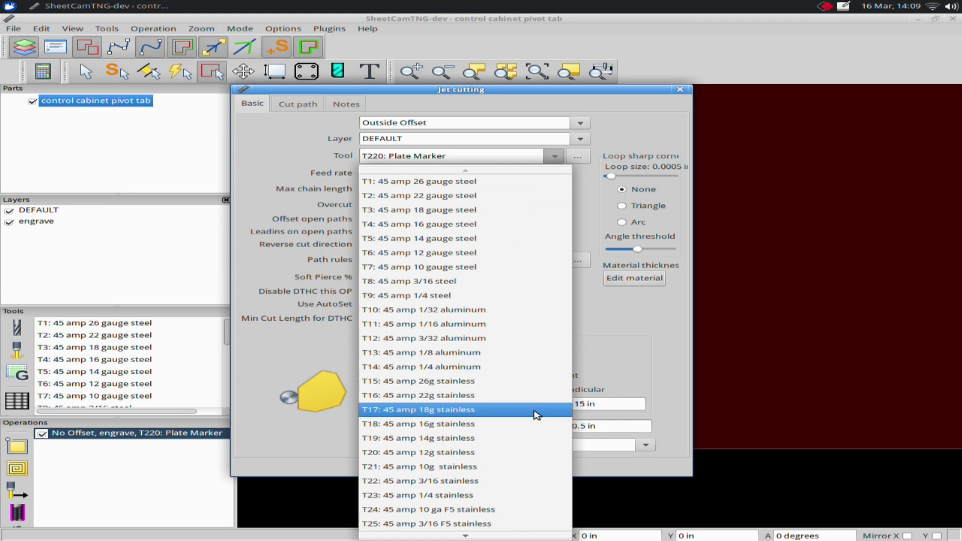
{"action": "scroll", "coordinate": [536, 414], "scroll_direction": "down", "scroll_amount": 4}
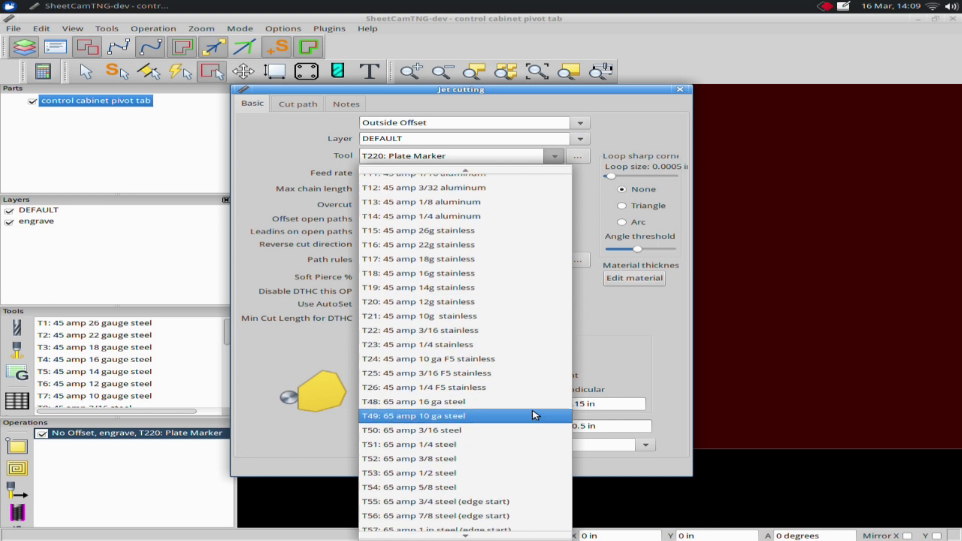
{"action": "left_click", "coordinate": [467, 446]}
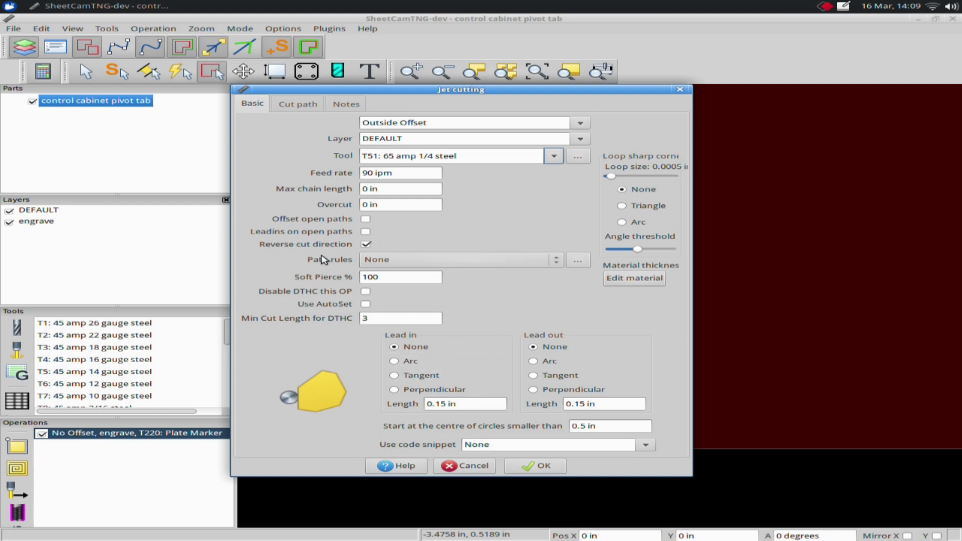
Set the outside cut's path rules to standard rules, its lead in and lead out to Arc, and create the operation.
{"action": "left_click", "coordinate": [556, 260]}
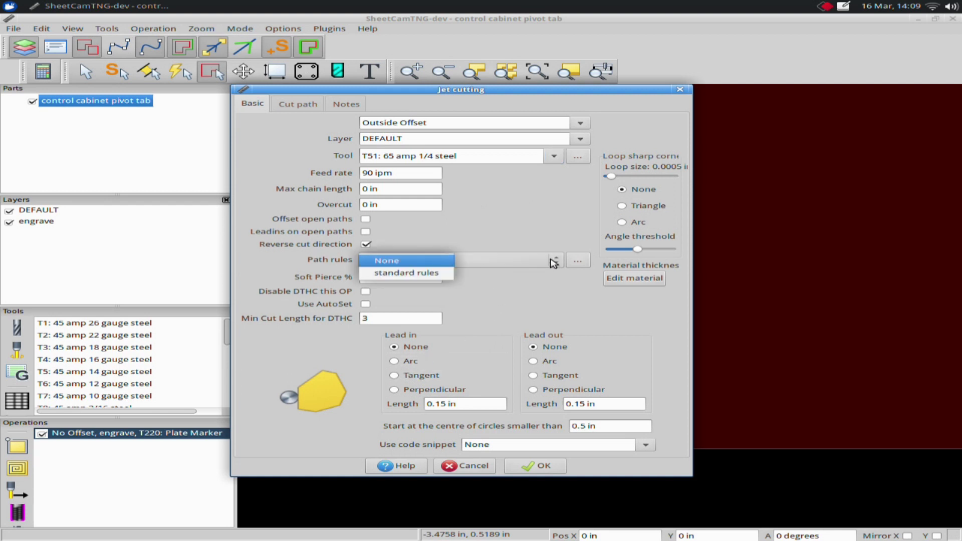
{"action": "left_click", "coordinate": [425, 274]}
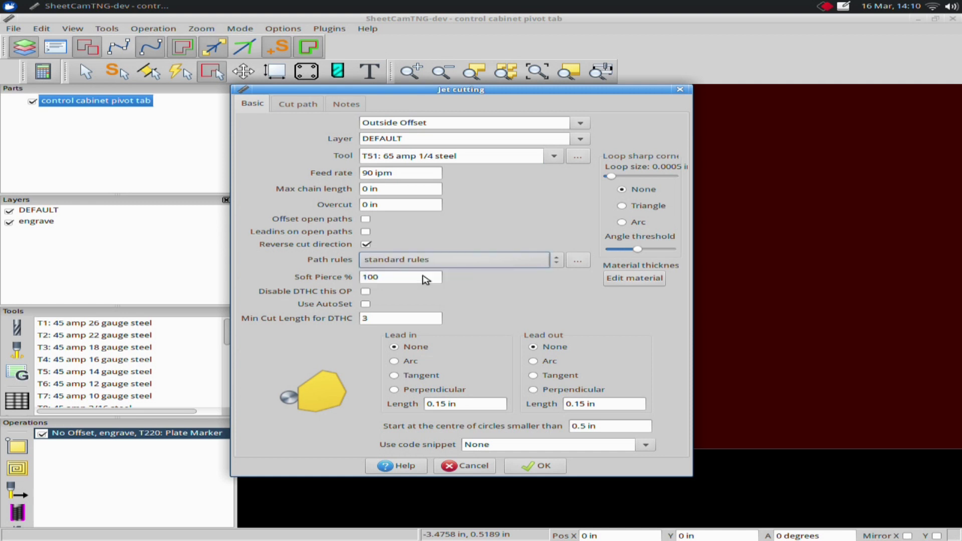
{"action": "left_click", "coordinate": [394, 362]}
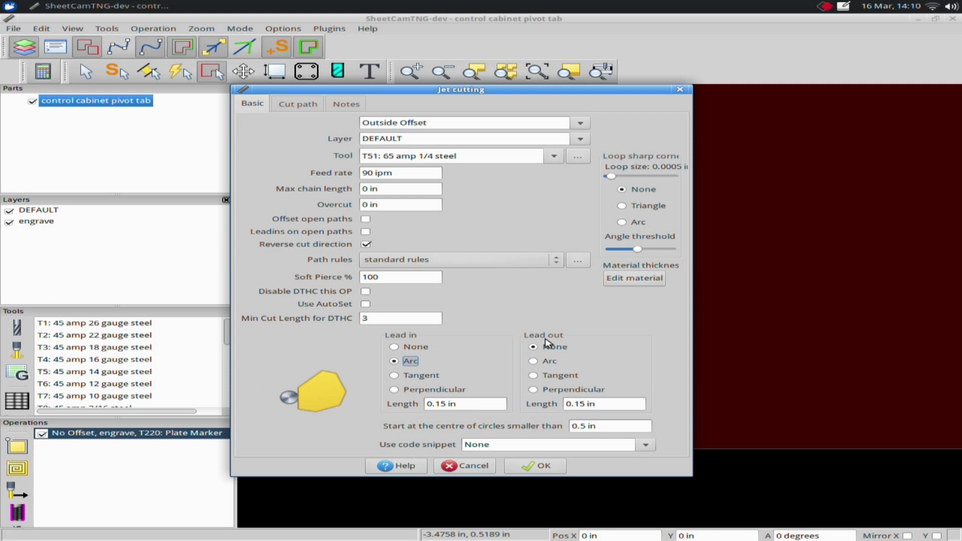
{"action": "left_click", "coordinate": [533, 362]}
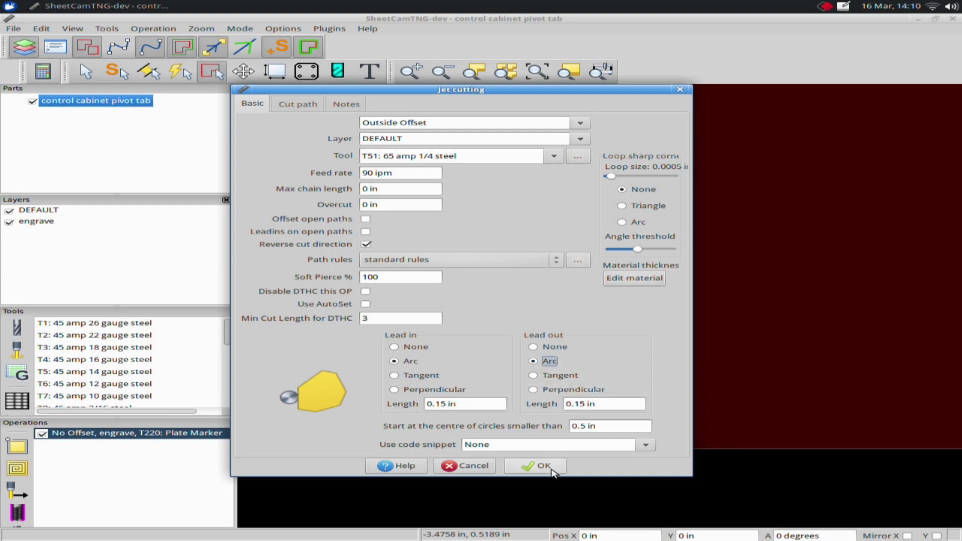
{"action": "left_click", "coordinate": [536, 466]}
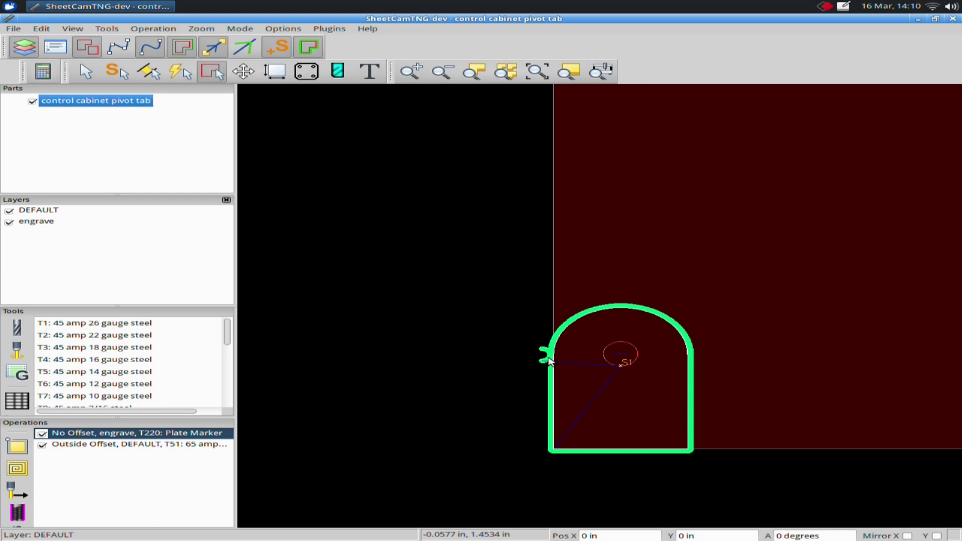
Run the post processor and save the G-code on the Desktop as "engraver test.NGC".
{"action": "left_click", "coordinate": [15, 30]}
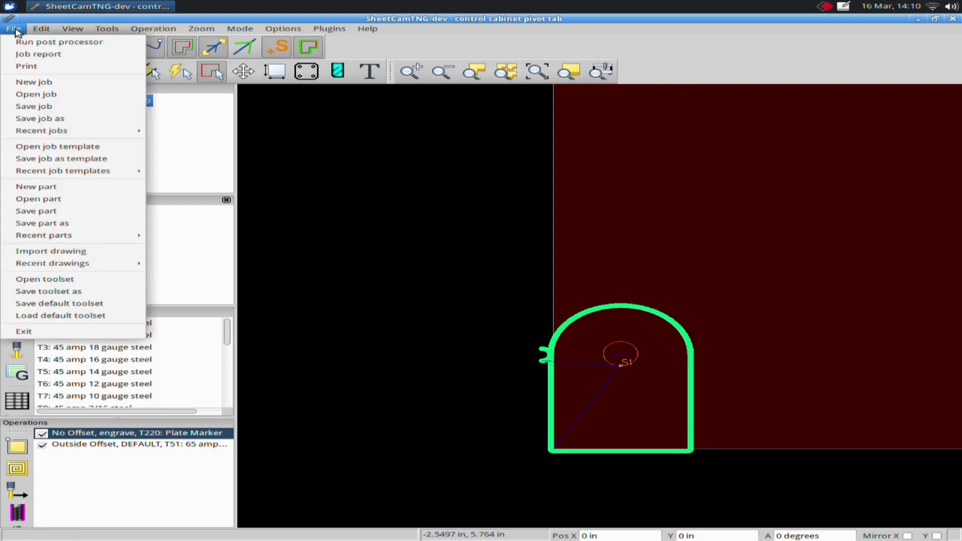
{"action": "left_click", "coordinate": [30, 42]}
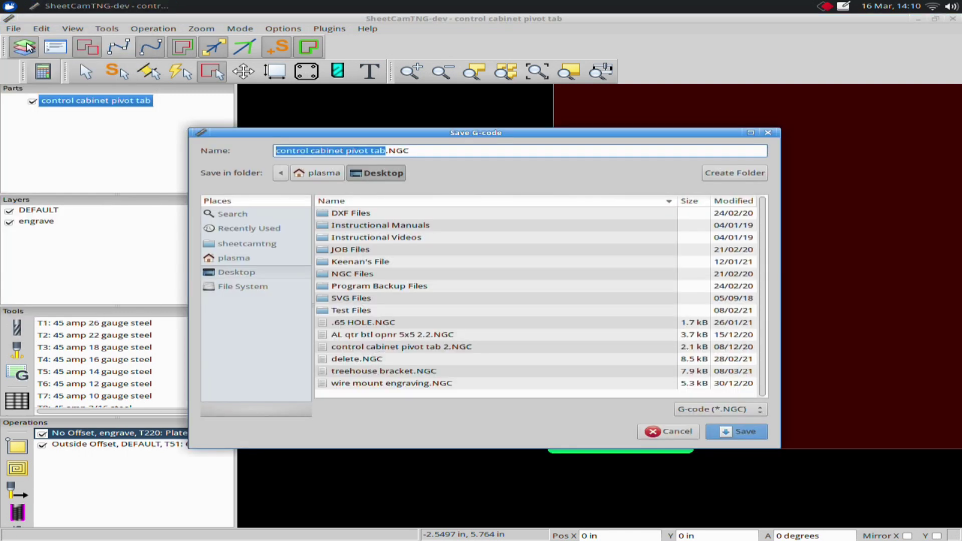
{"action": "left_click", "coordinate": [235, 275]}
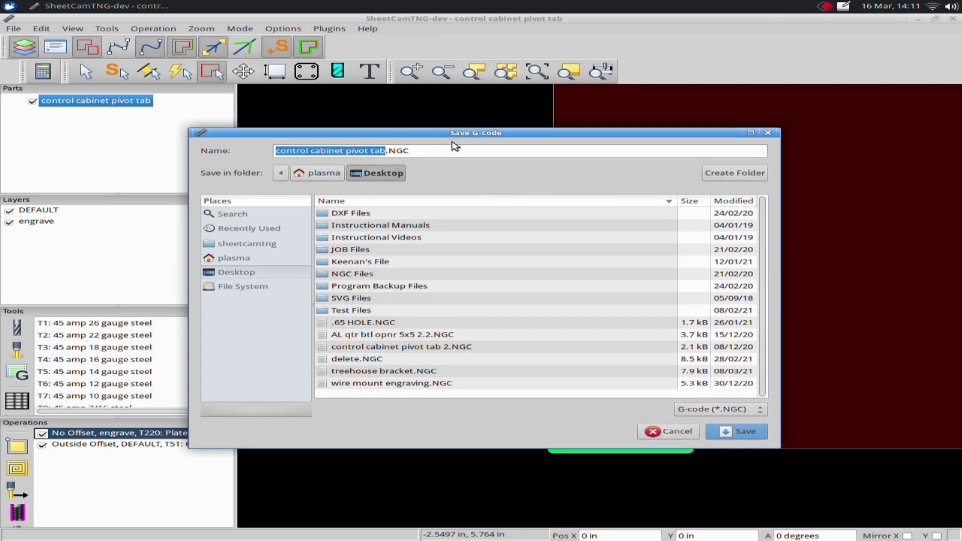
{"action": "type", "text": "engr"}
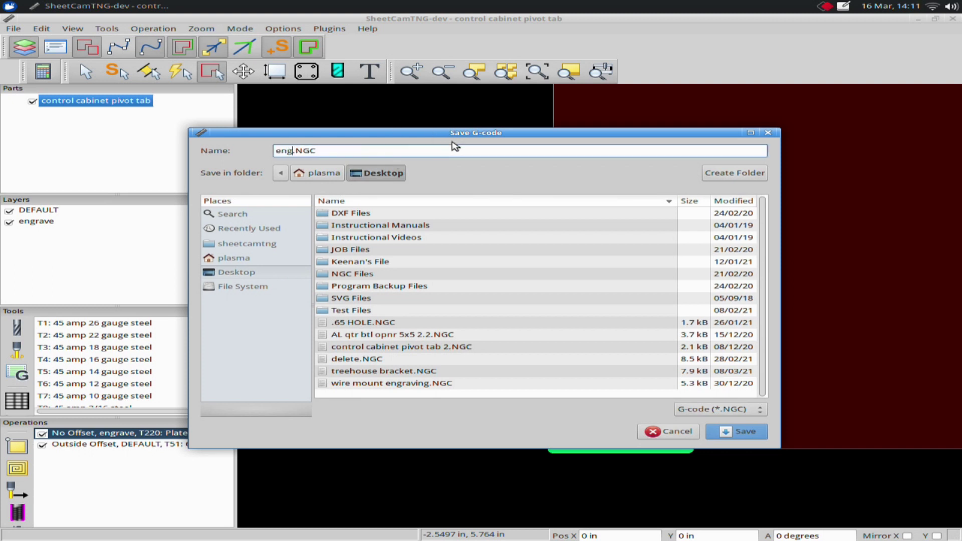
{"action": "type", "text": "aver test"}
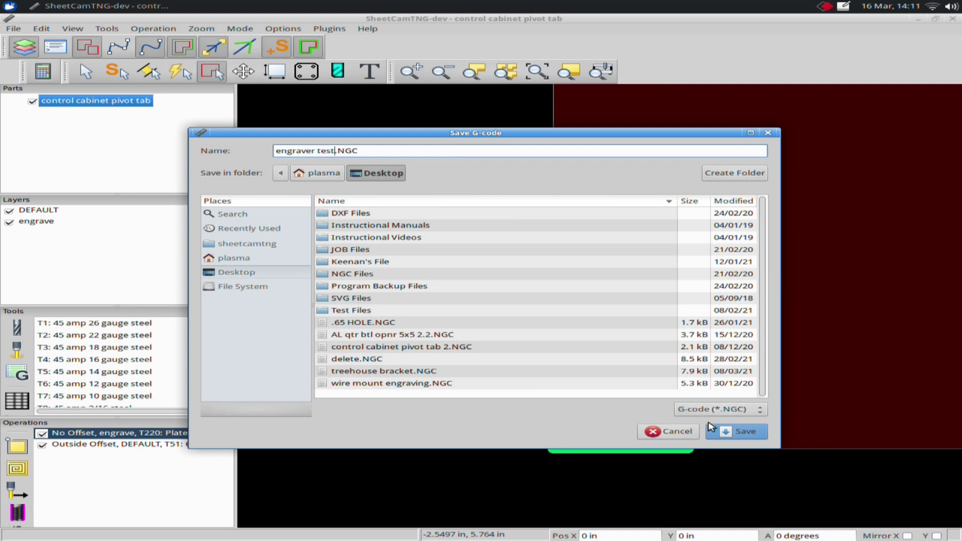
{"action": "left_click", "coordinate": [745, 432]}
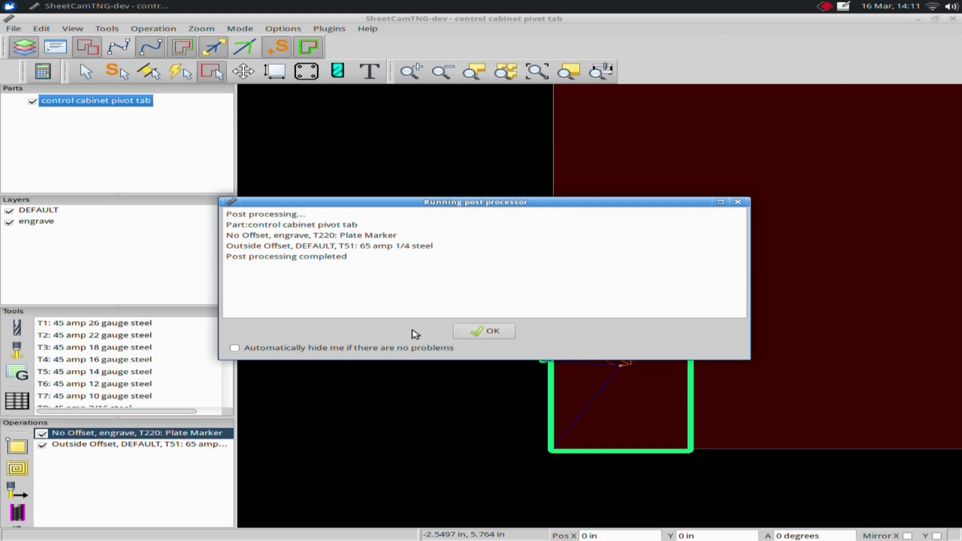
{"action": "left_click", "coordinate": [491, 332]}
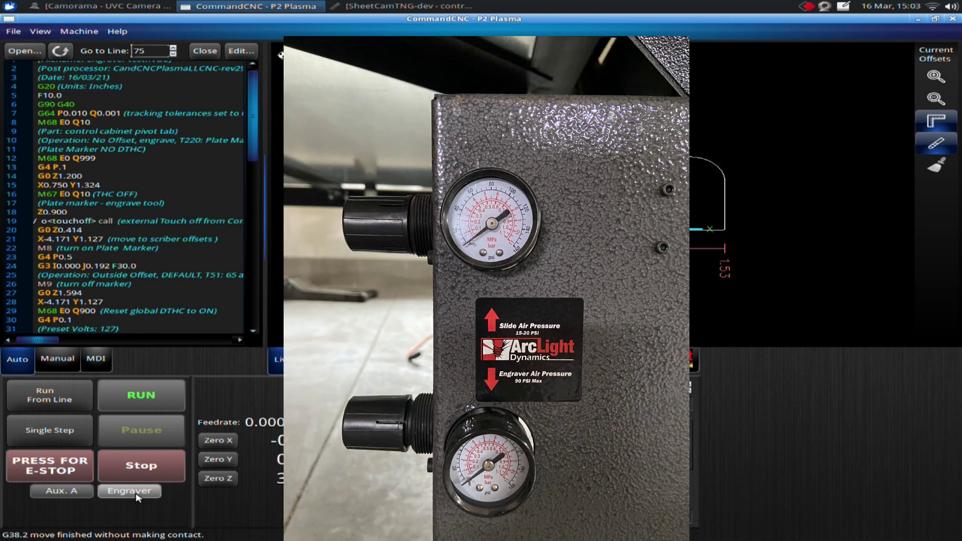
In CommandCNC, switch the engraver on to test it and switch it off again.
{"action": "left_click", "coordinate": [136, 493]}
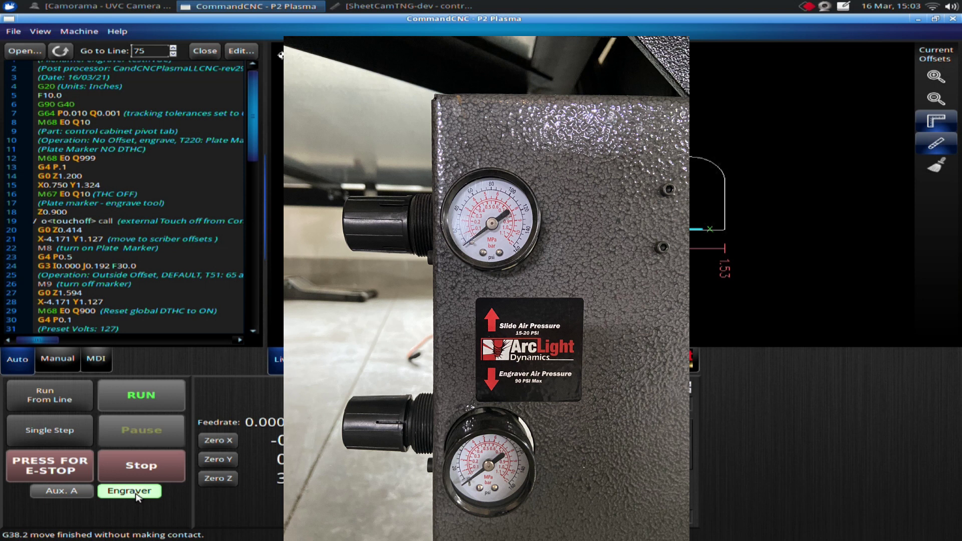
{"action": "left_click", "coordinate": [136, 493]}
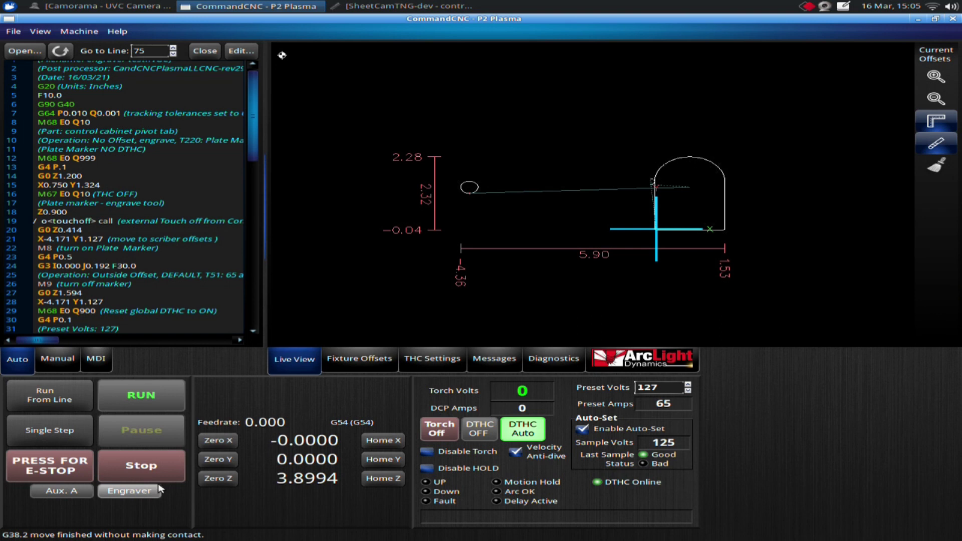
With the camera view shown, jog the torch down to the plate's corner and zero the X and Z axes there.
{"action": "left_click", "coordinate": [83, 7]}
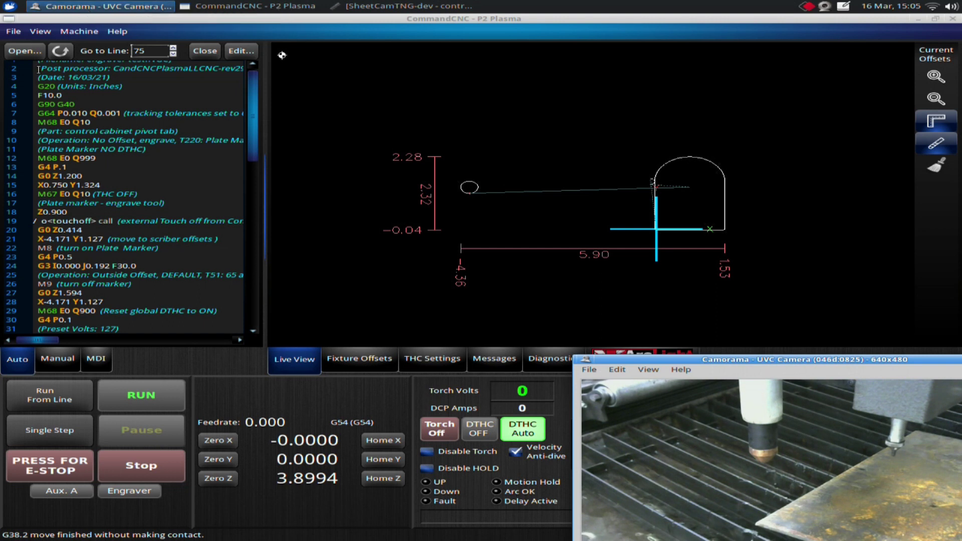
{"action": "left_click", "coordinate": [330, 413]}
{"action": "key", "text": "Right"}
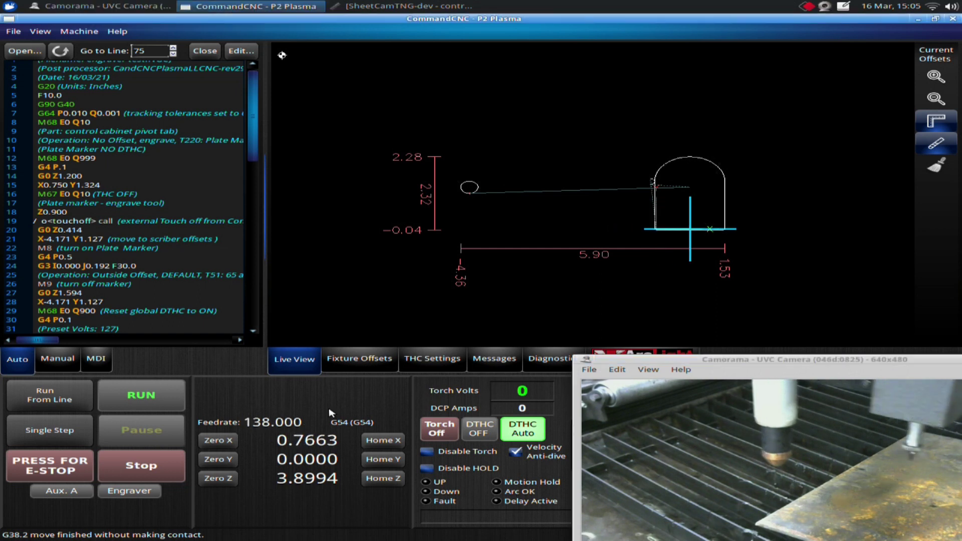
{"action": "key", "text": "Page_Down"}
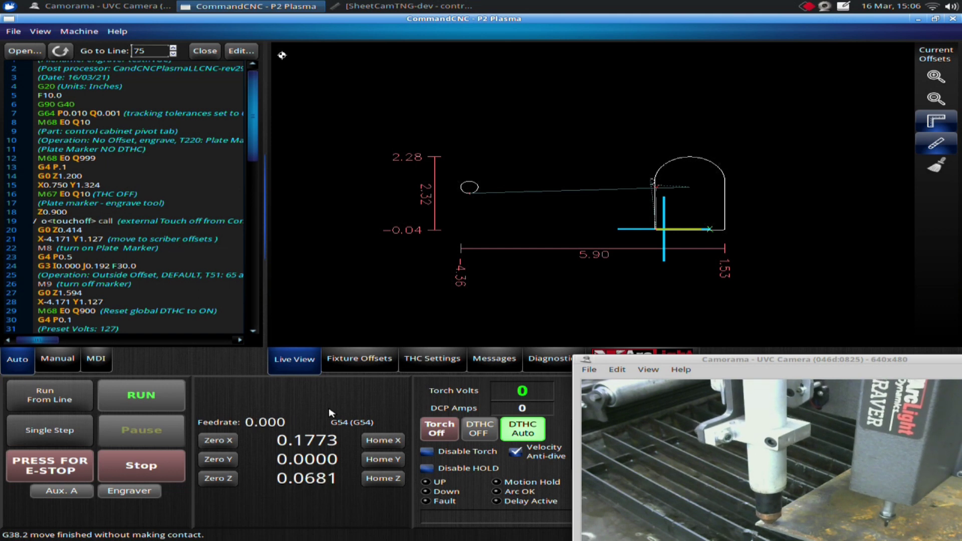
{"action": "left_click", "coordinate": [226, 441]}
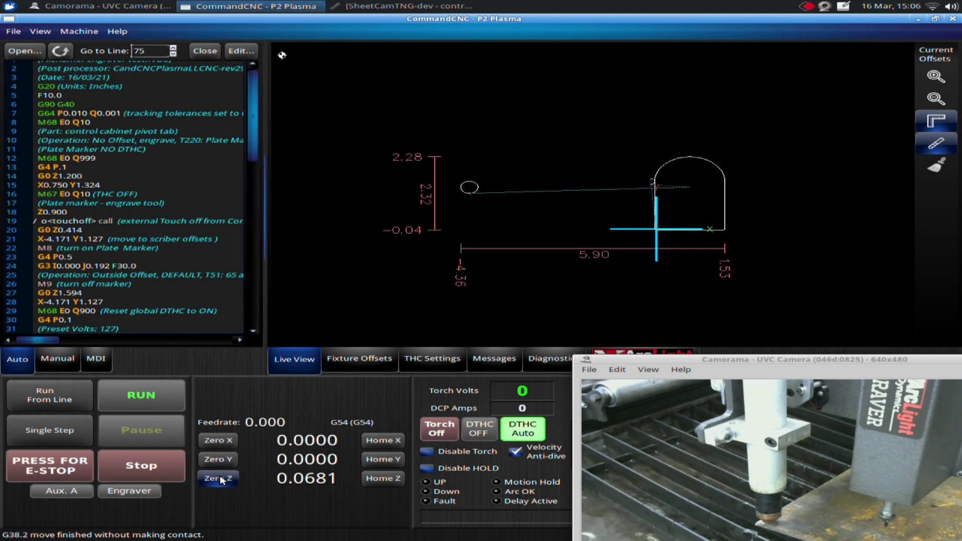
{"action": "left_click", "coordinate": [222, 479]}
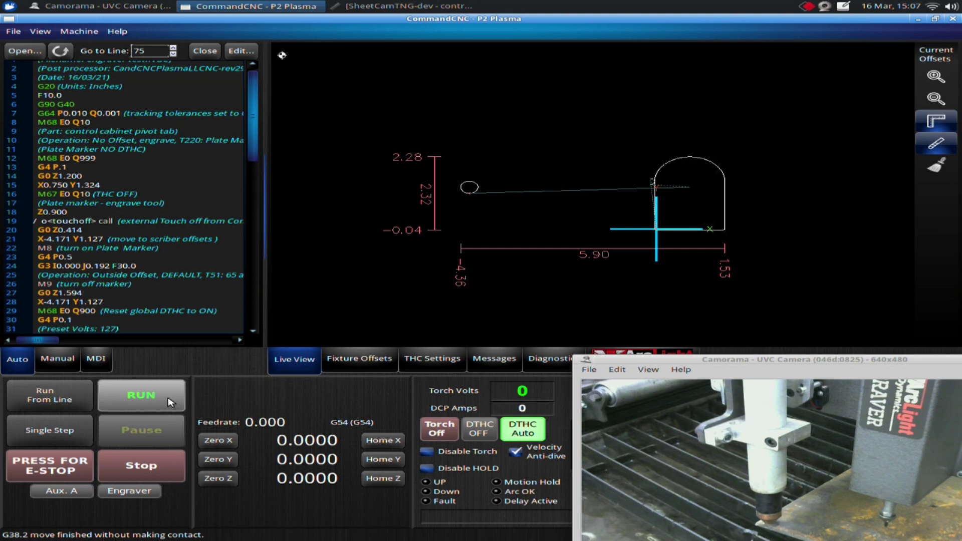
Check the manual touch-off settings, and run the loaded engraving and cutting program, resuming it after the DTHC settings pause.
{"action": "left_click", "coordinate": [58, 361]}
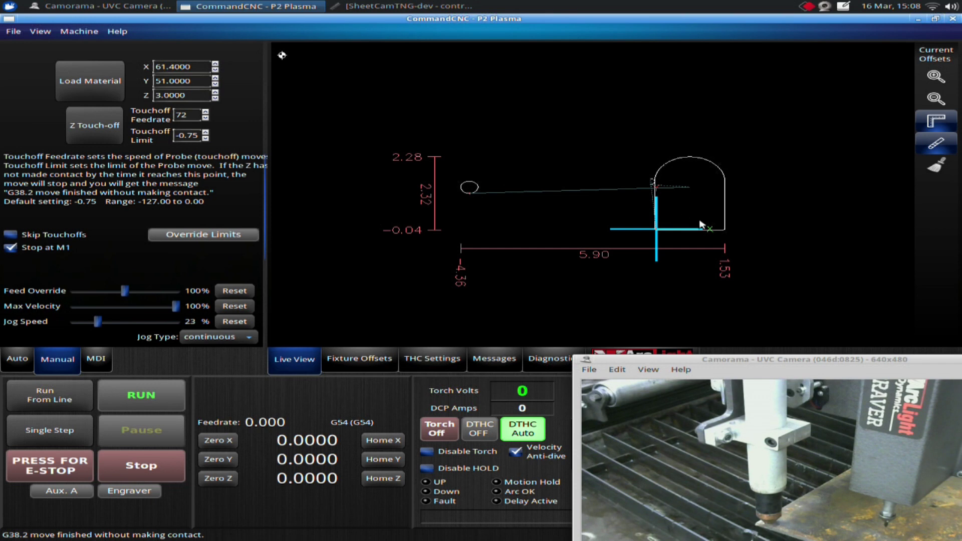
{"action": "left_click", "coordinate": [20, 360]}
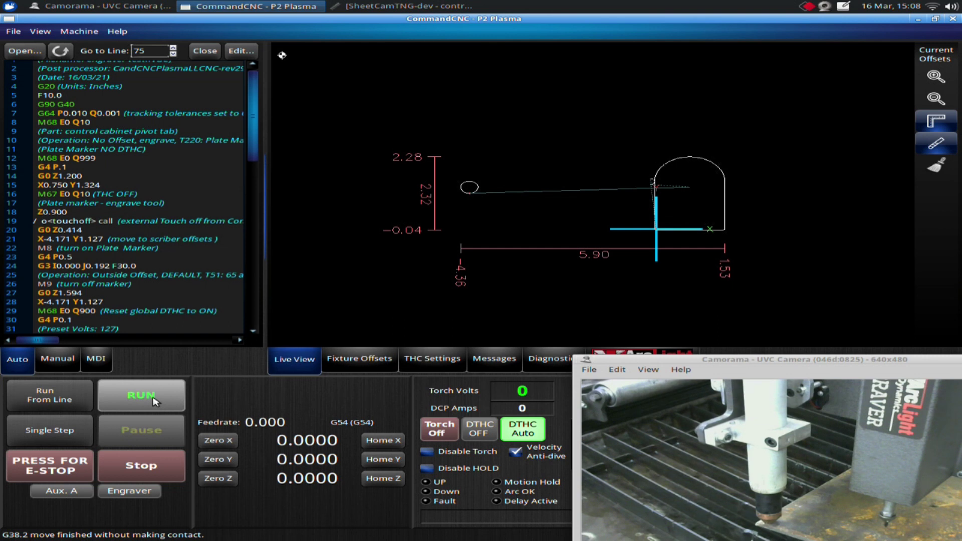
{"action": "left_click", "coordinate": [141, 396]}
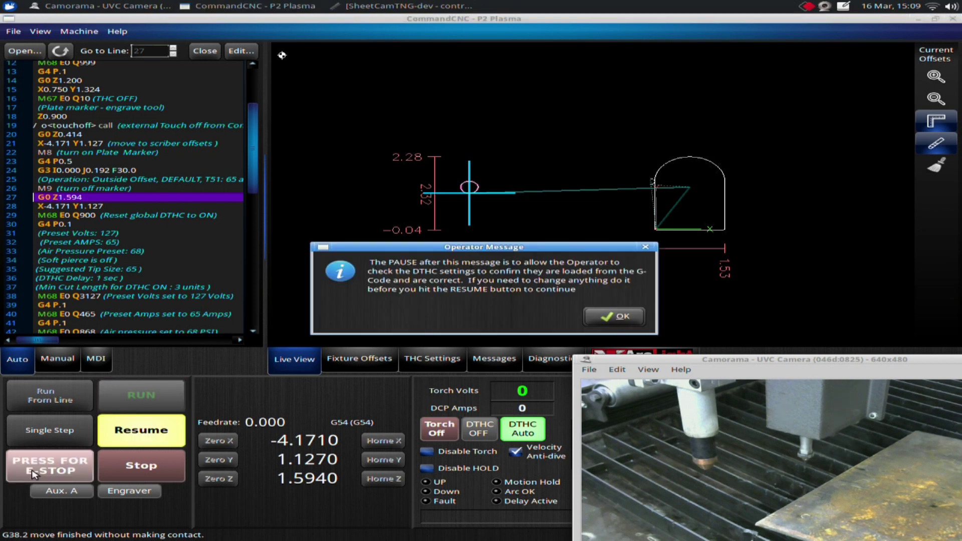
{"action": "left_click", "coordinate": [166, 439]}
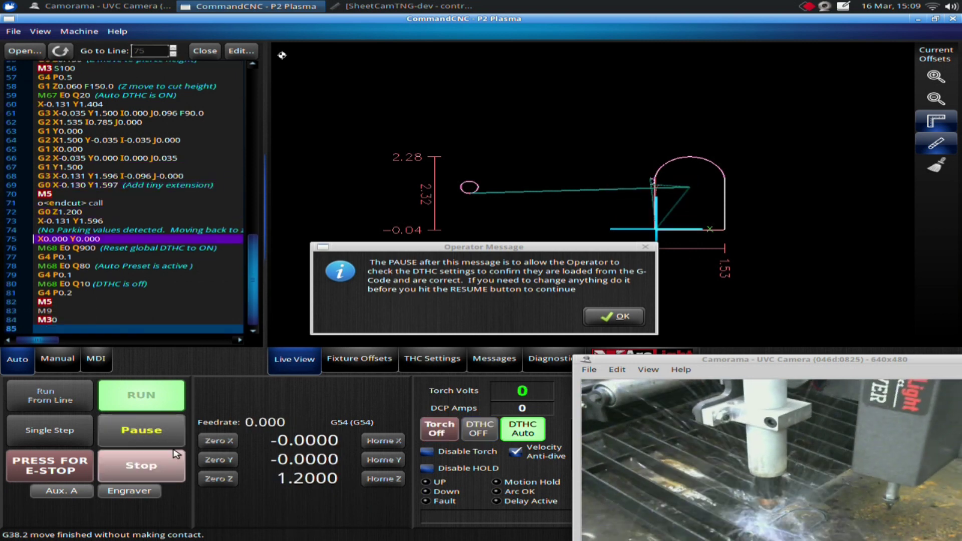
{"action": "left_click", "coordinate": [613, 316]}
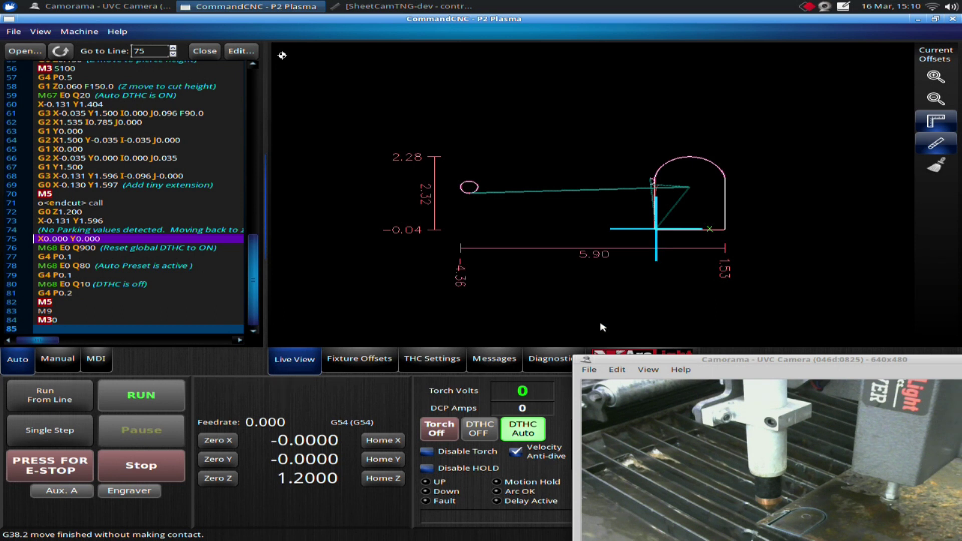